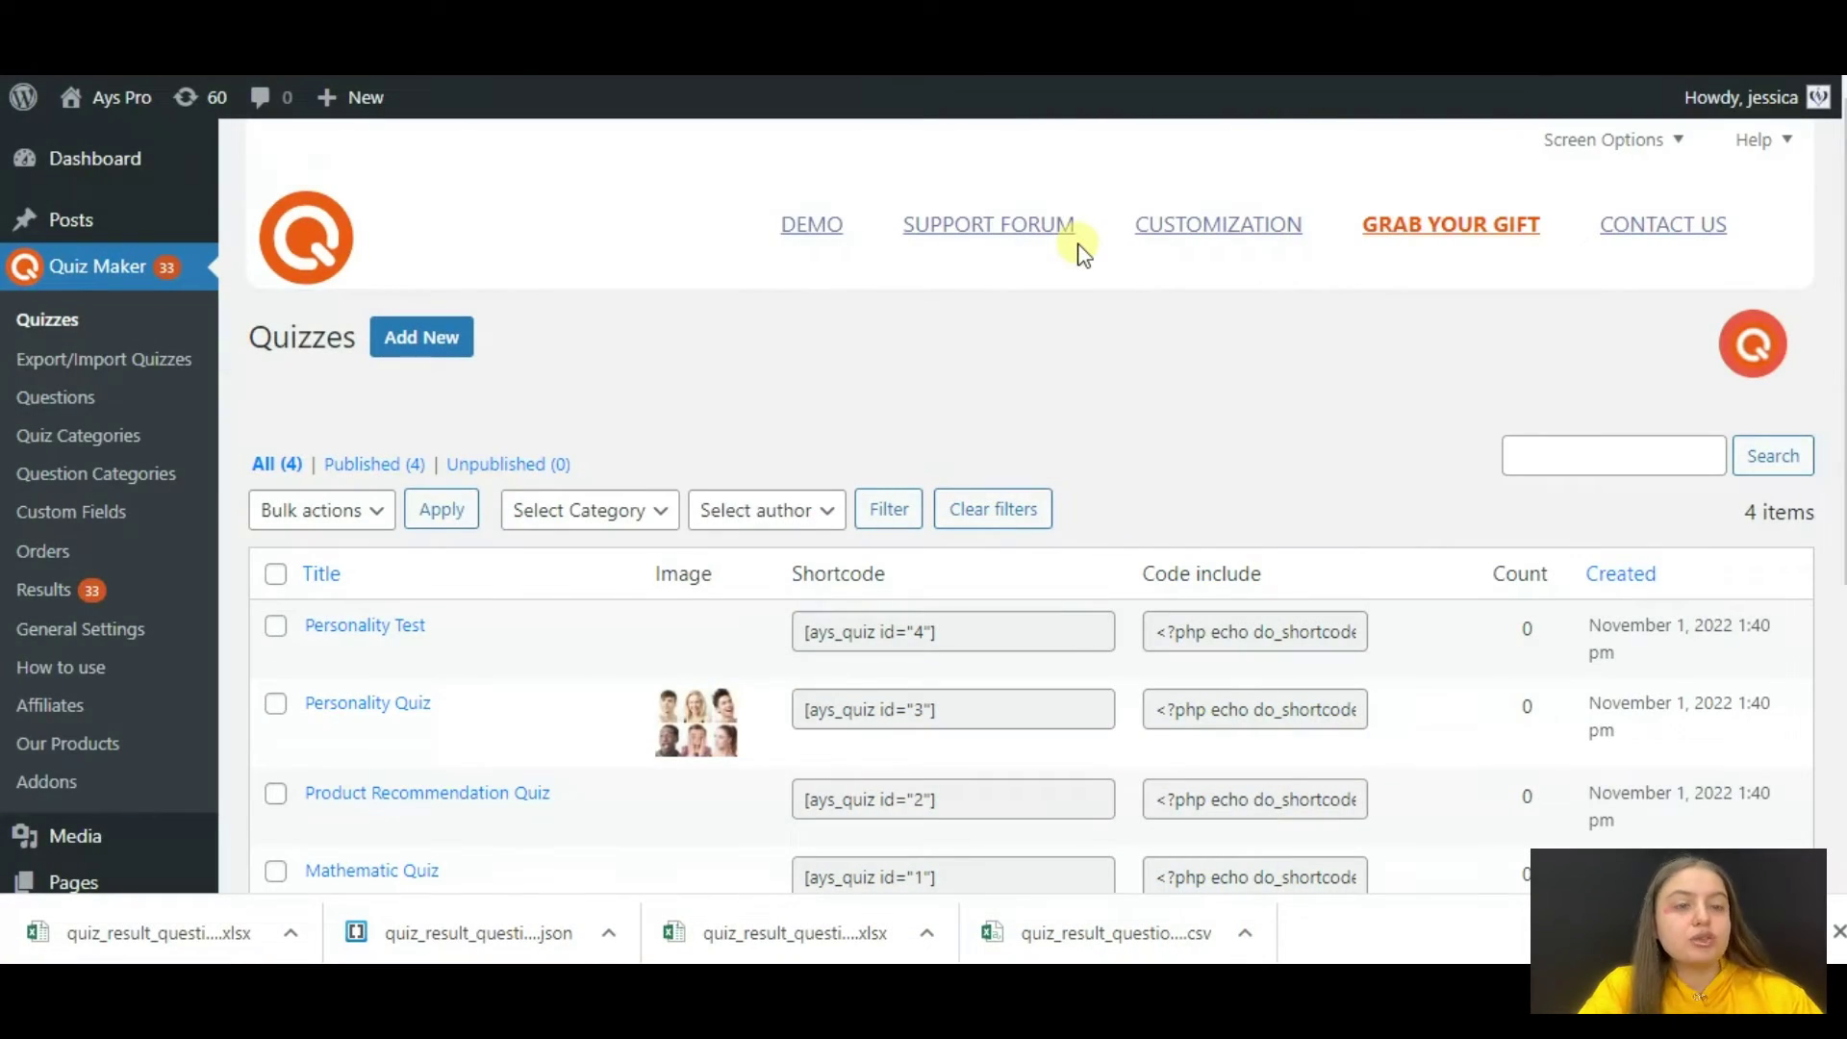
# Step: Review the Questions list and Example formats dropdown, then open the downloaded questions xlsx
pyautogui.click(39, 398)
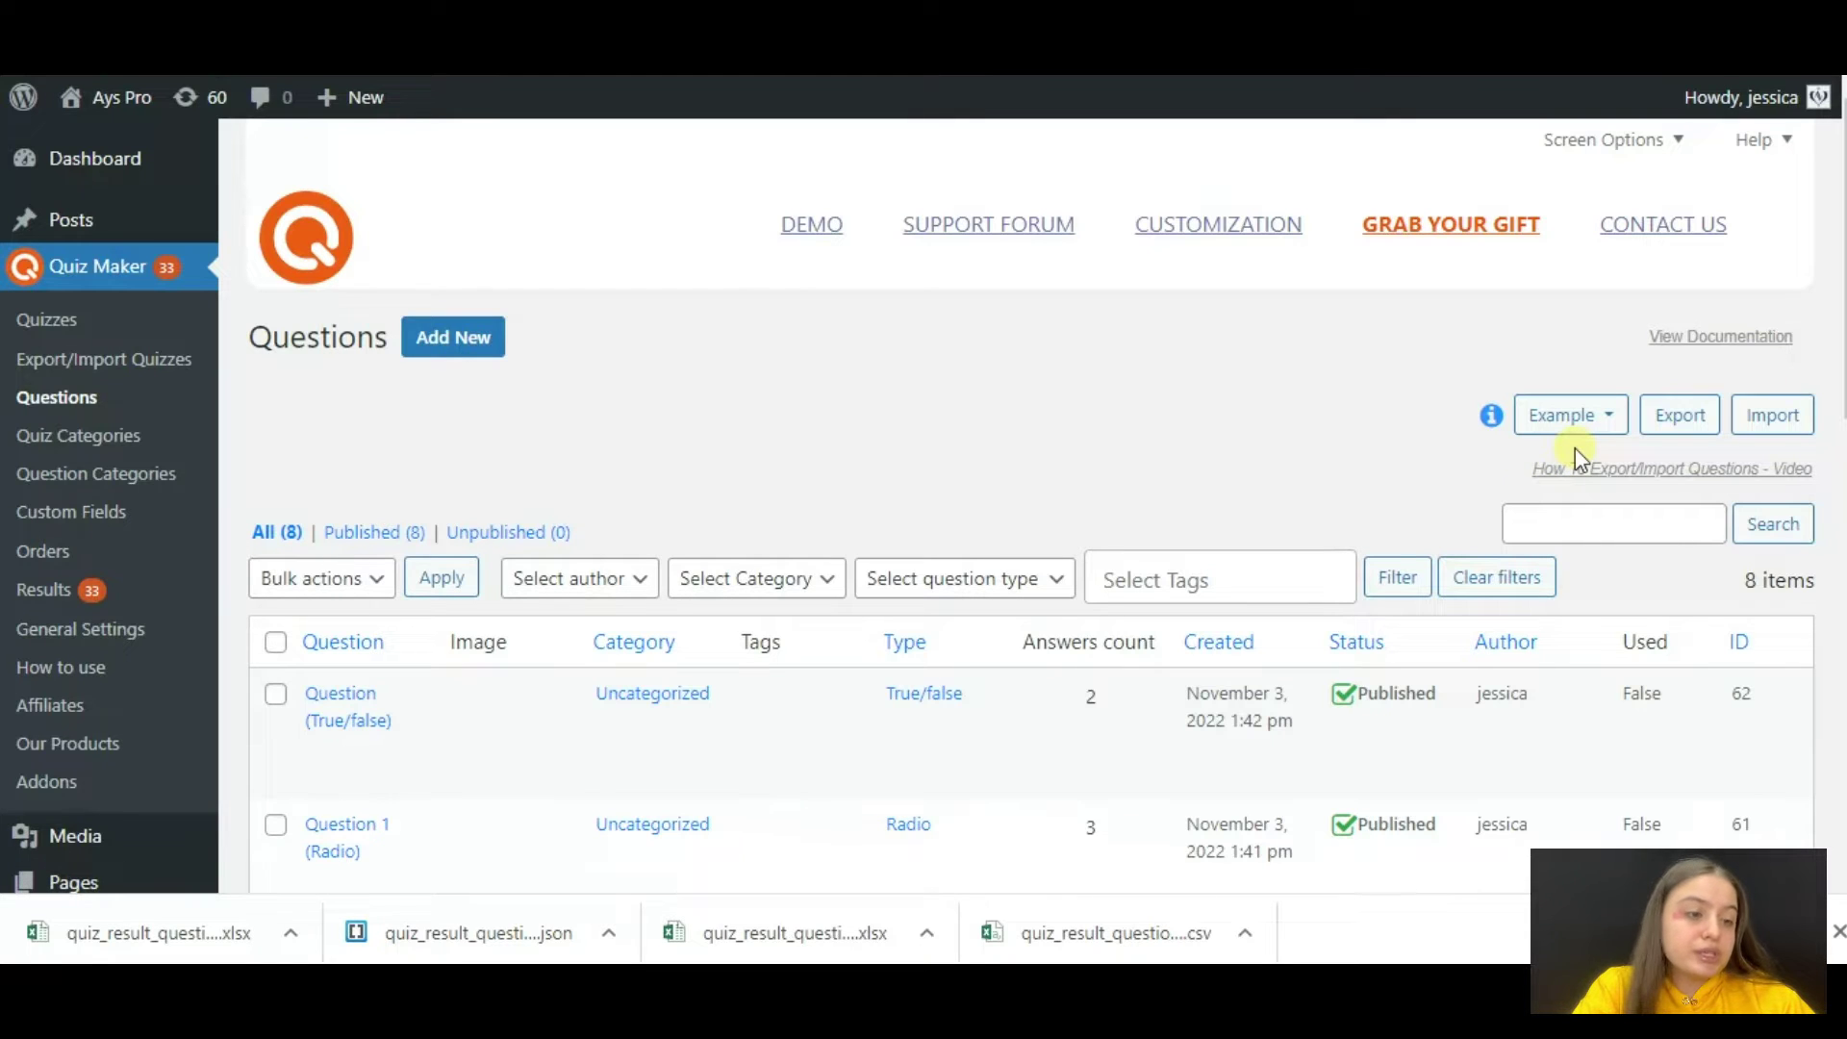
pyautogui.click(1577, 423)
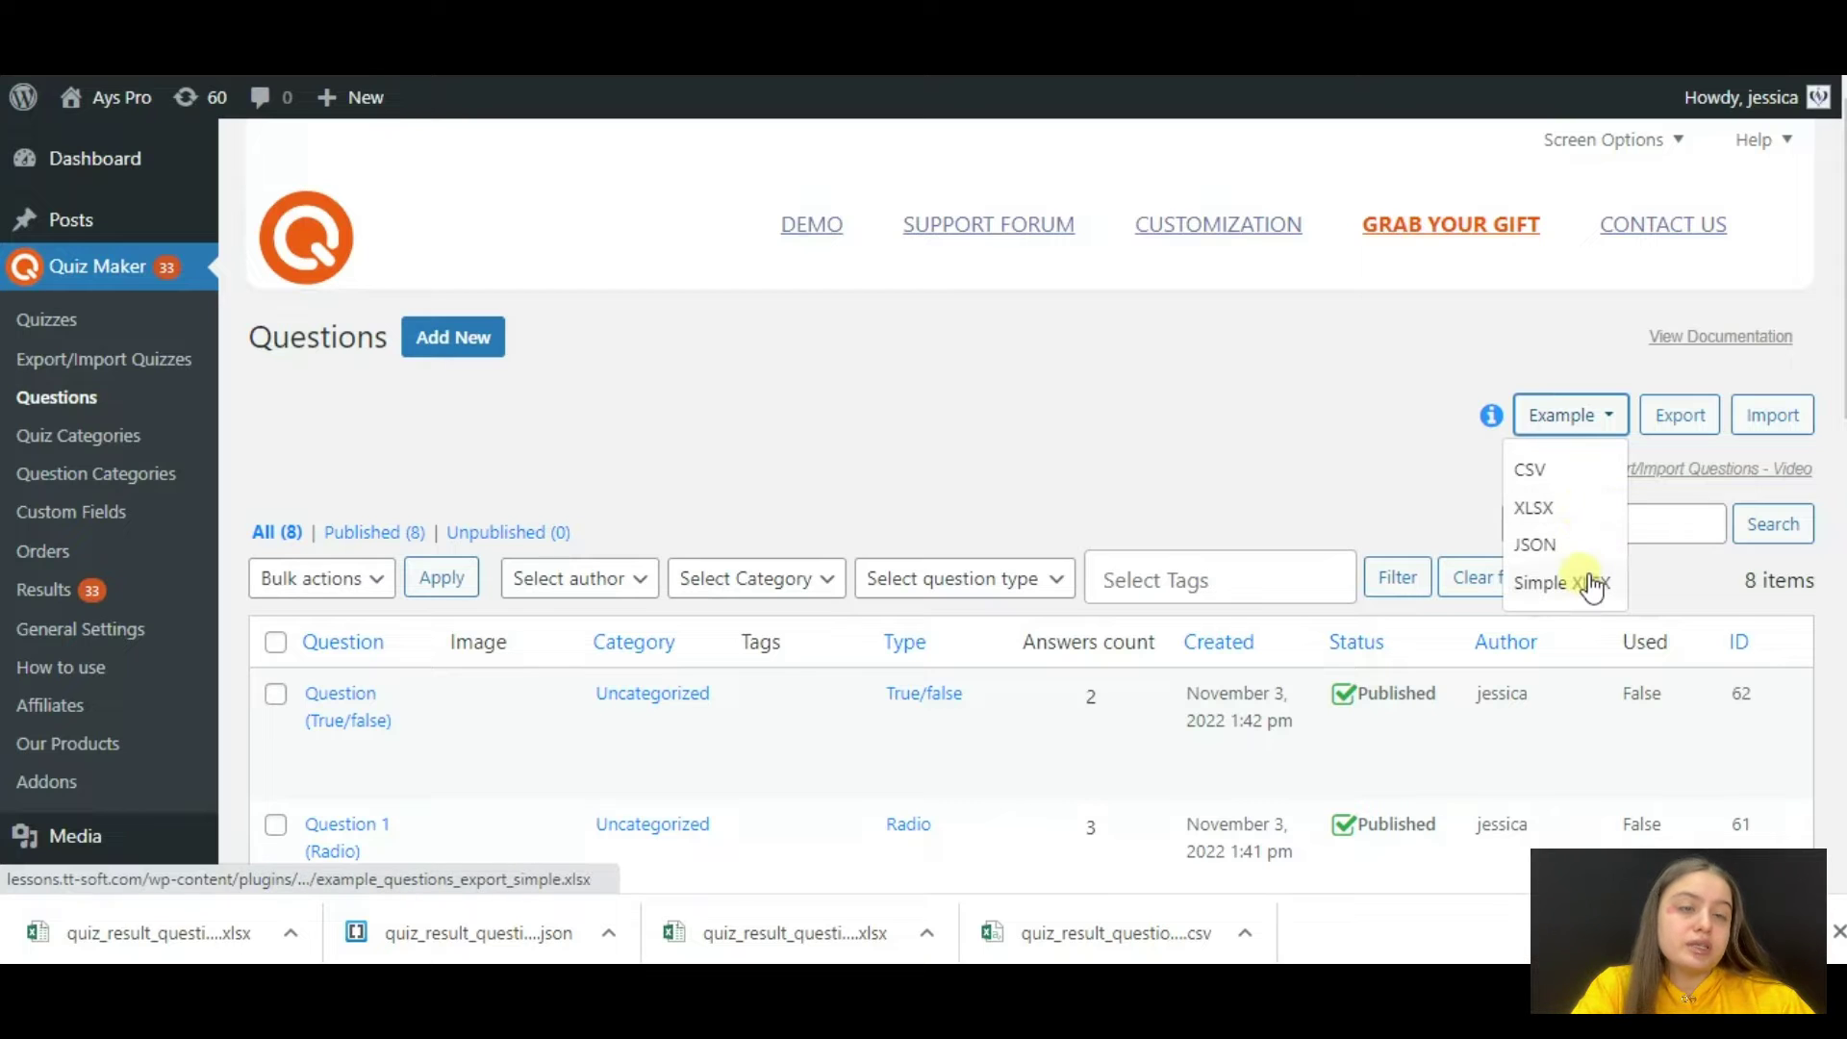
pyautogui.click(1270, 441)
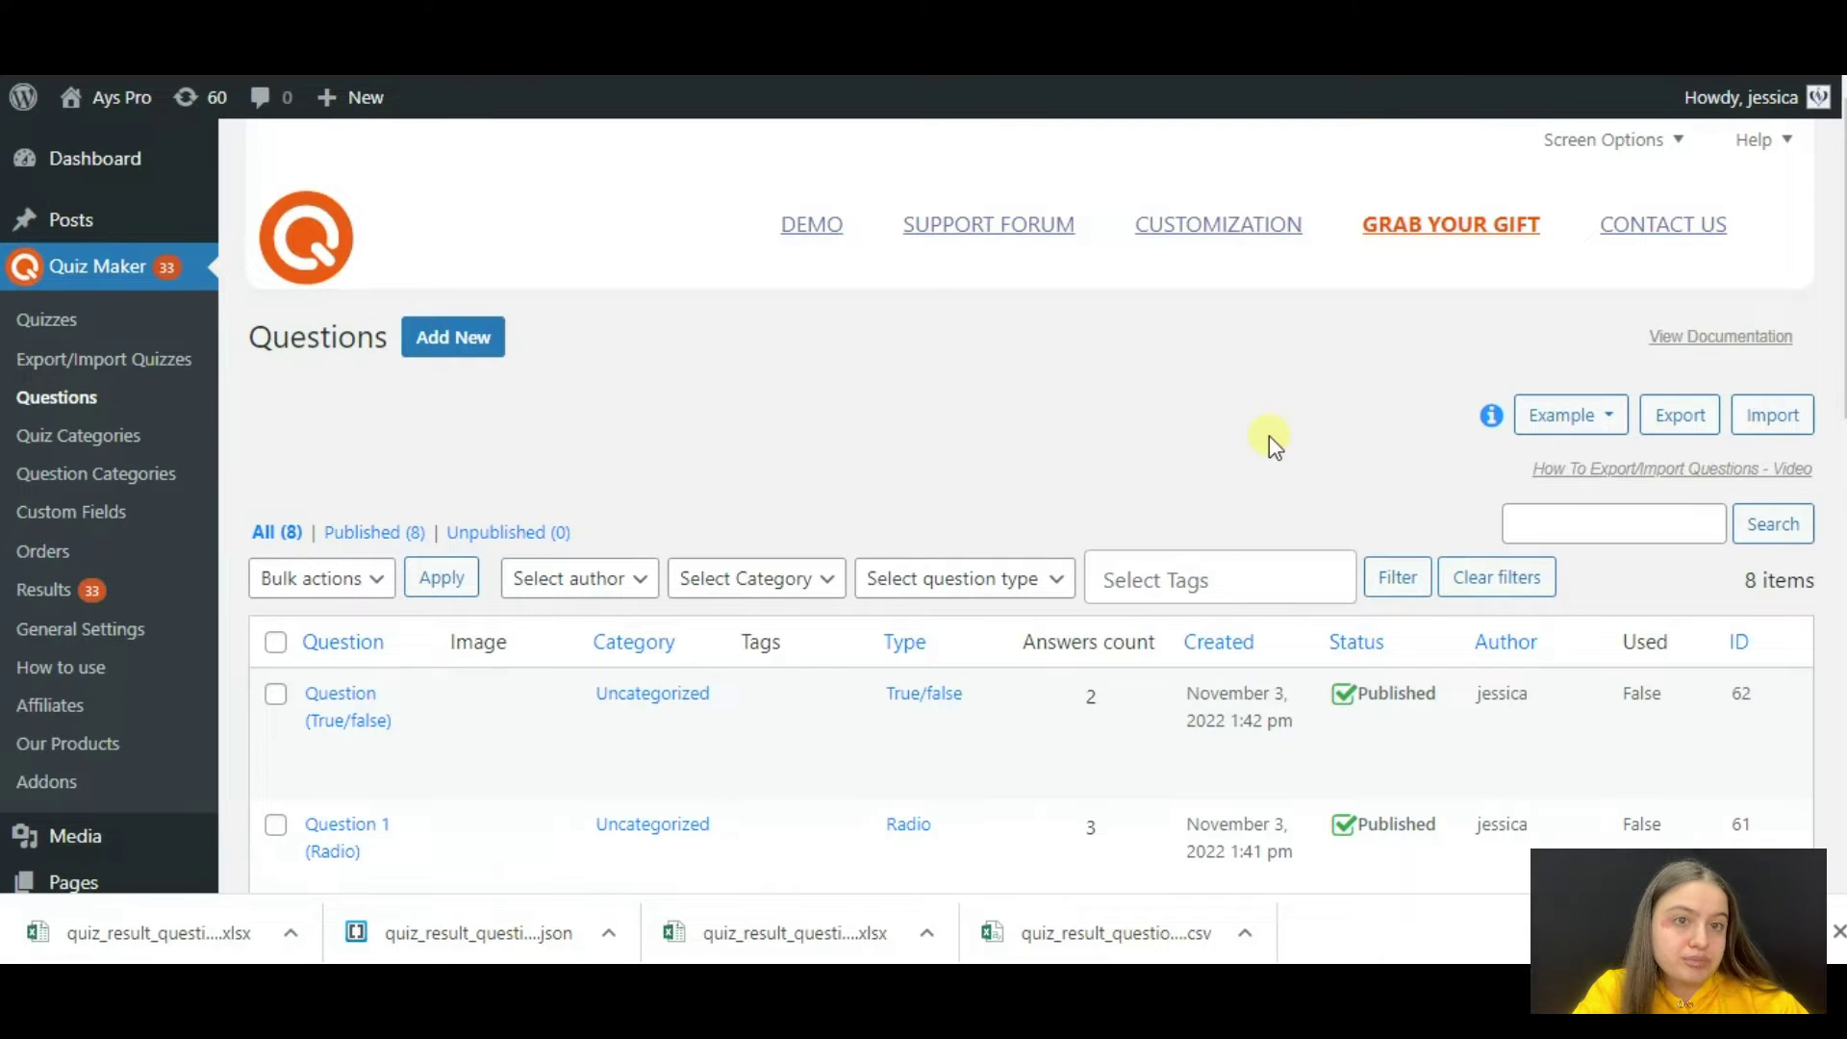
pyautogui.click(815, 945)
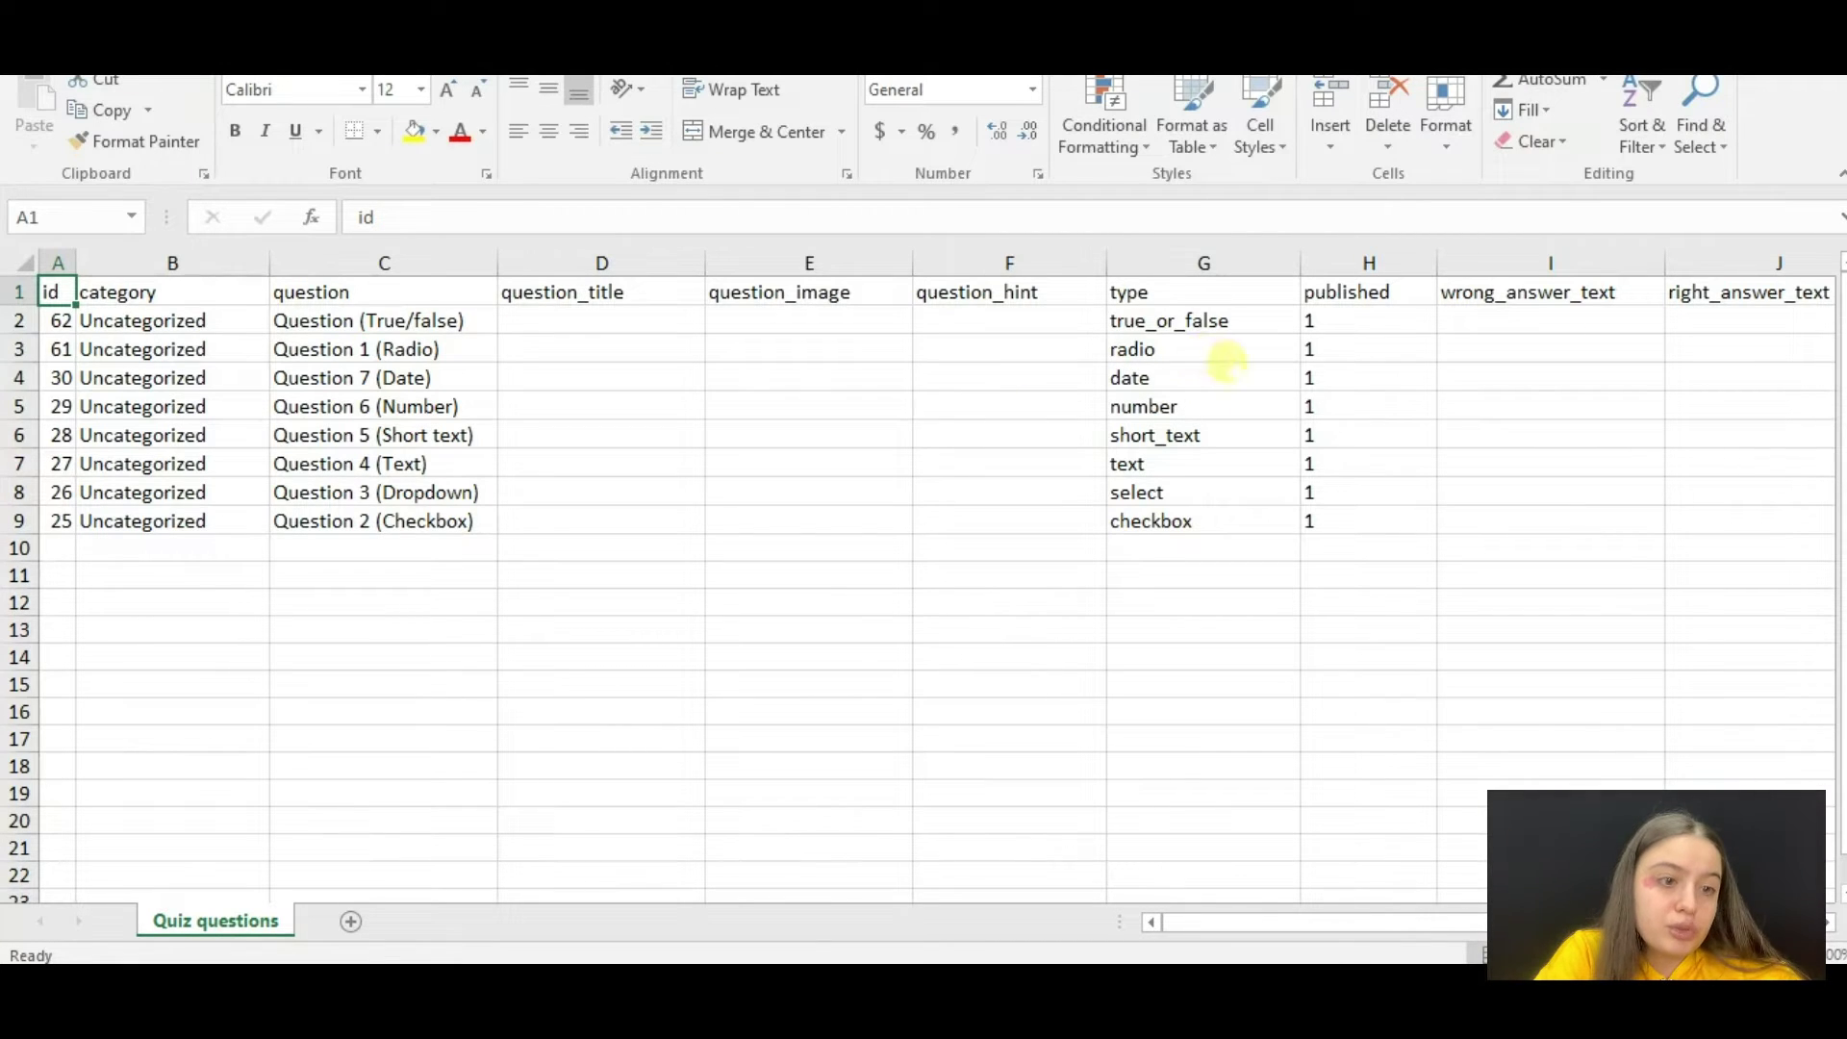
# Step: Scroll across the sheet's columns to review the eight questions' type and published values
pyautogui.moveTo(1256, 920); pyautogui.dragTo(1301, 921)
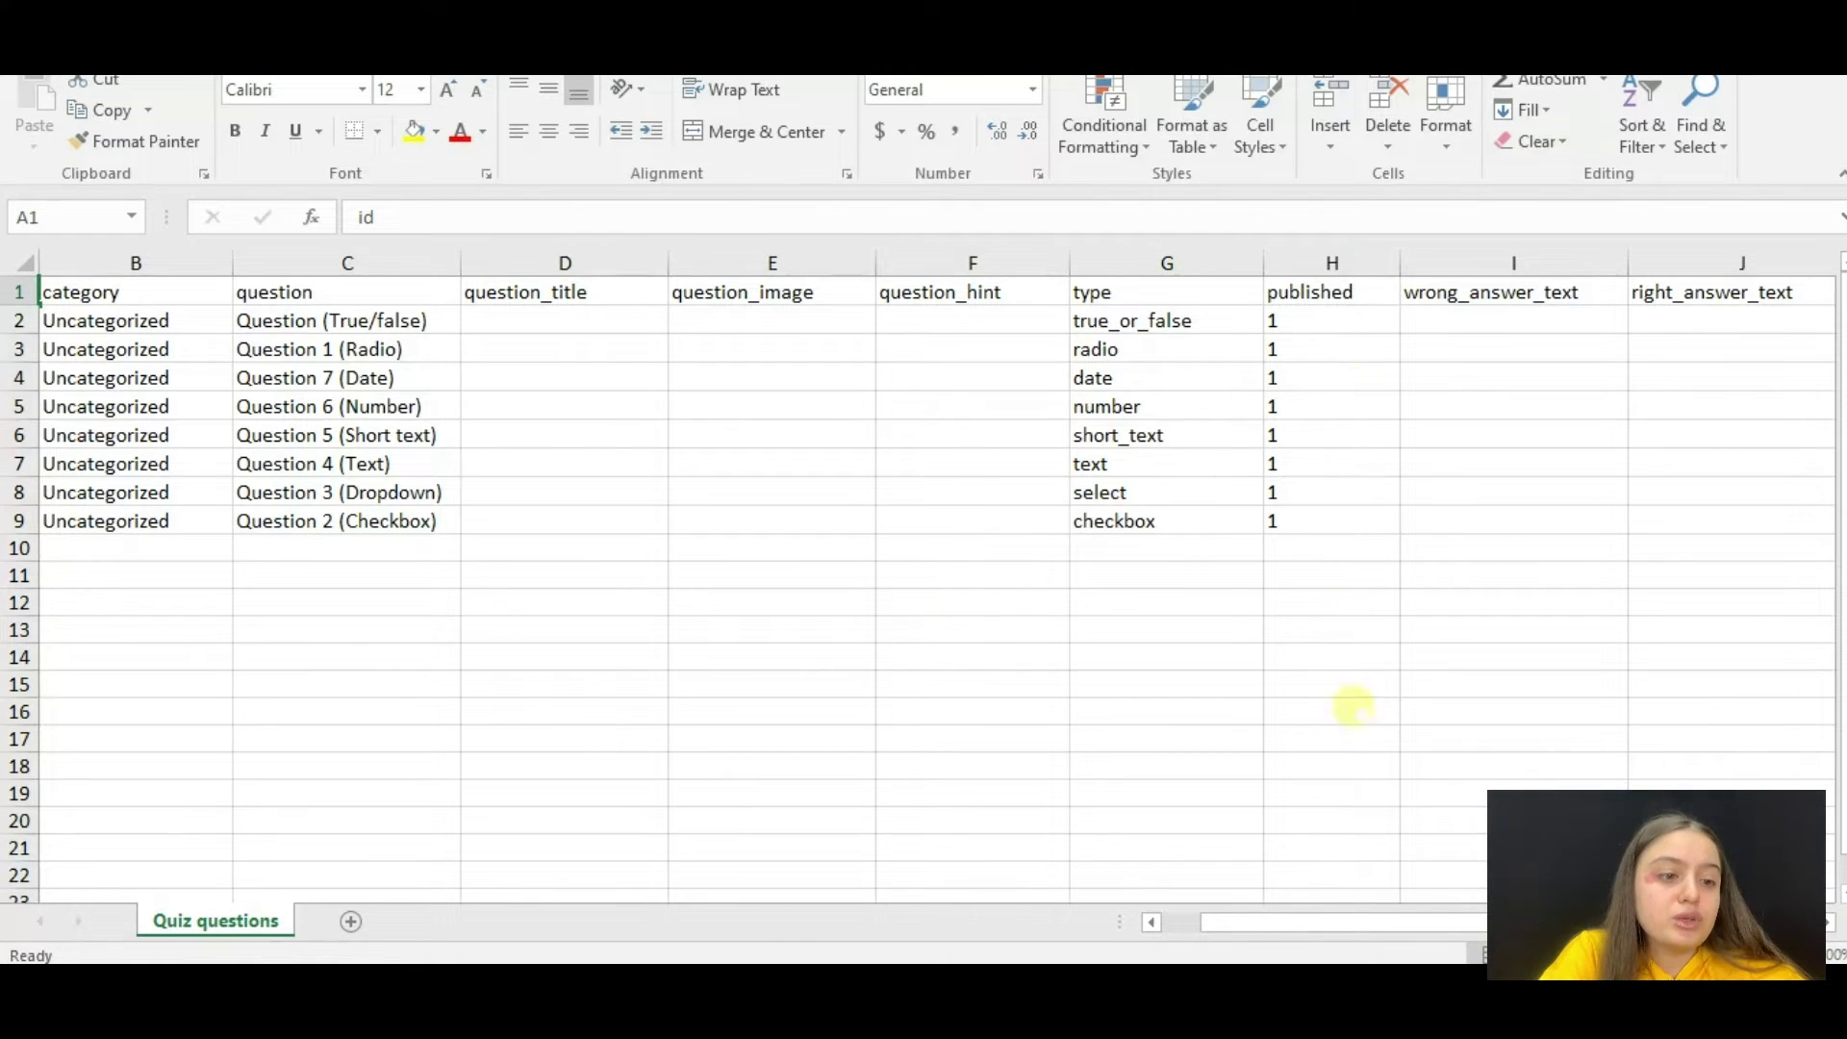
pyautogui.moveTo(1340, 937); pyautogui.dragTo(1385, 913)
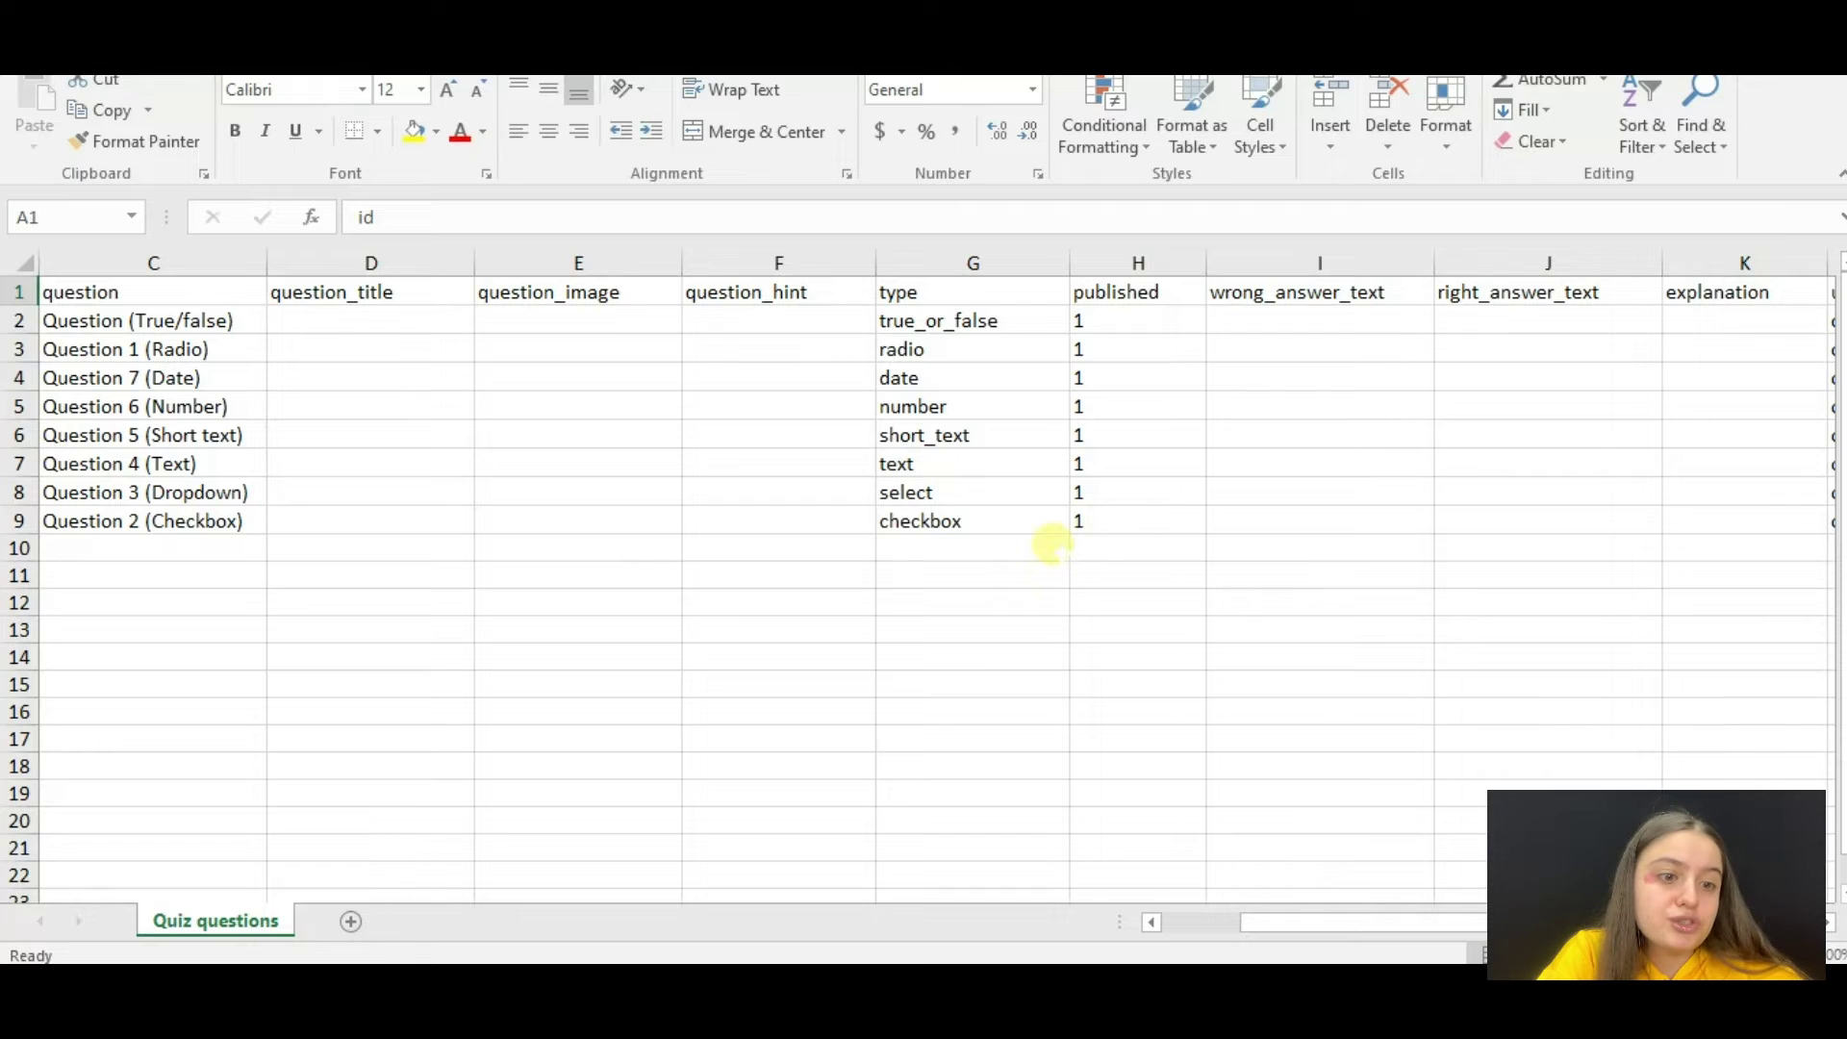
pyautogui.click(1167, 517)
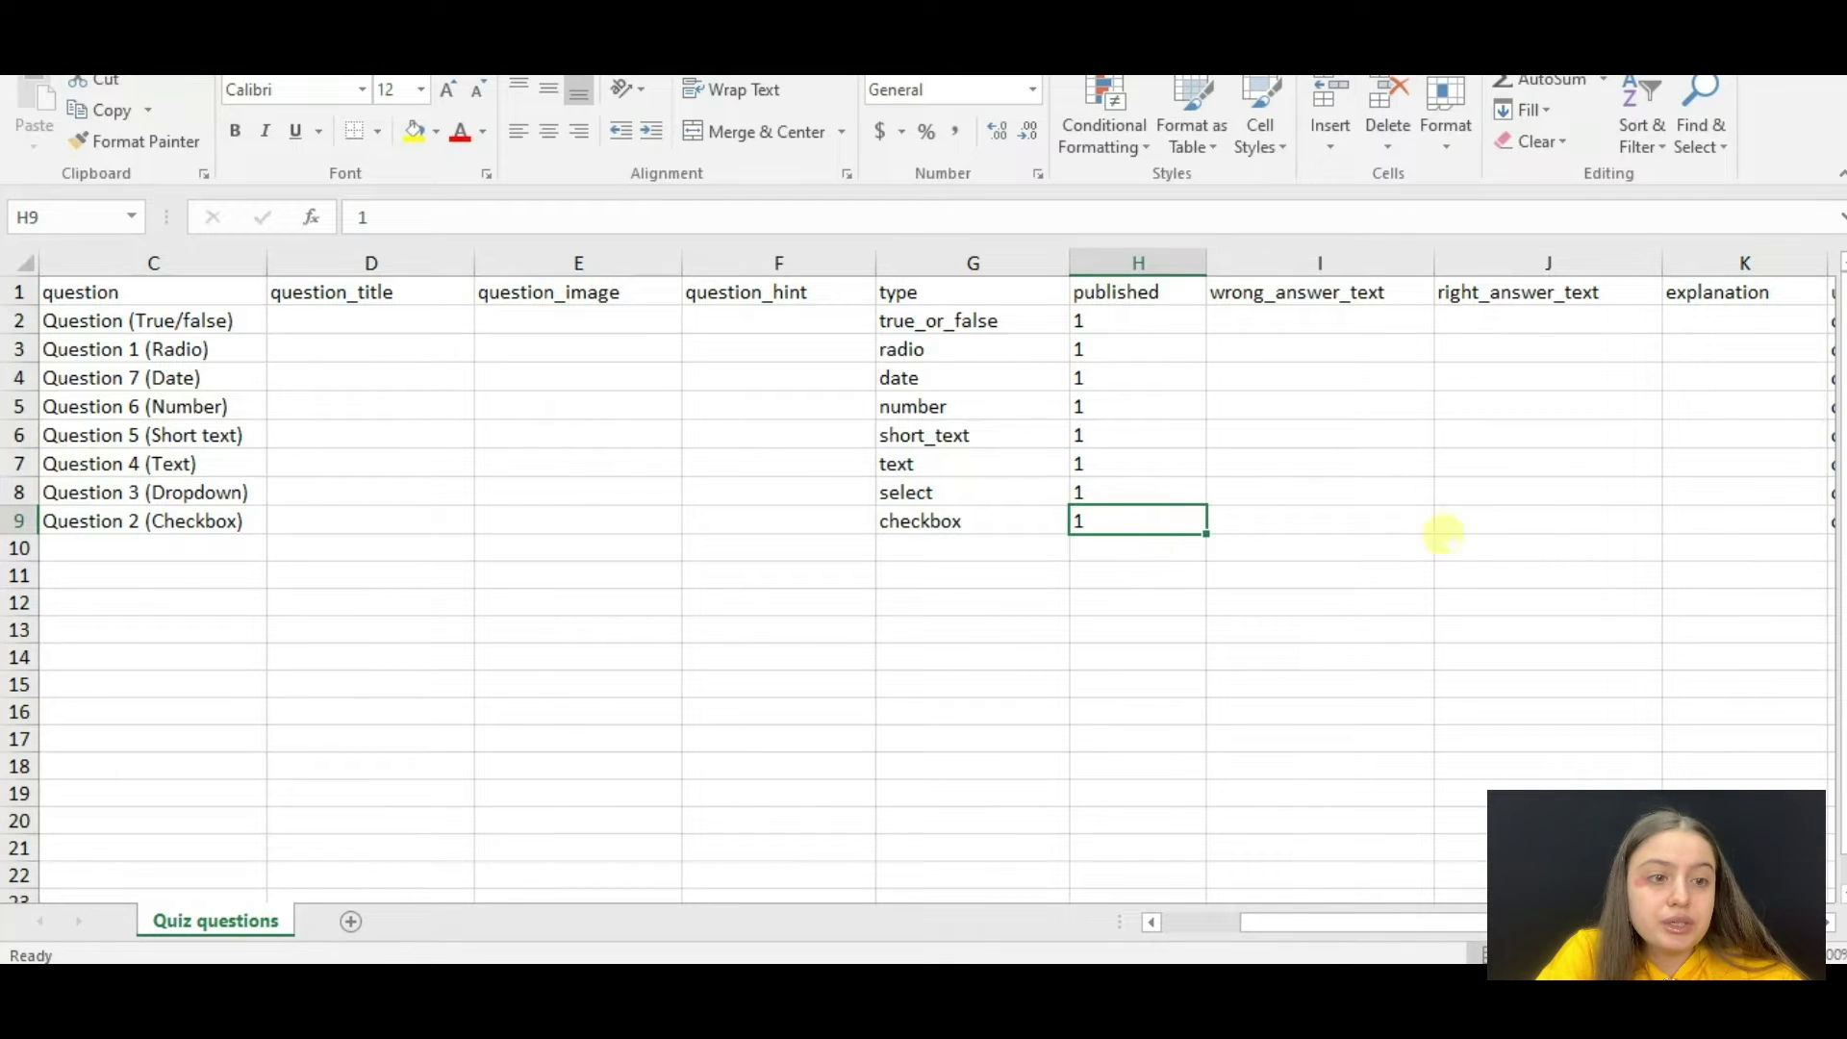
pyautogui.click(1443, 525)
pyautogui.moveTo(1462, 927); pyautogui.dragTo(1529, 924)
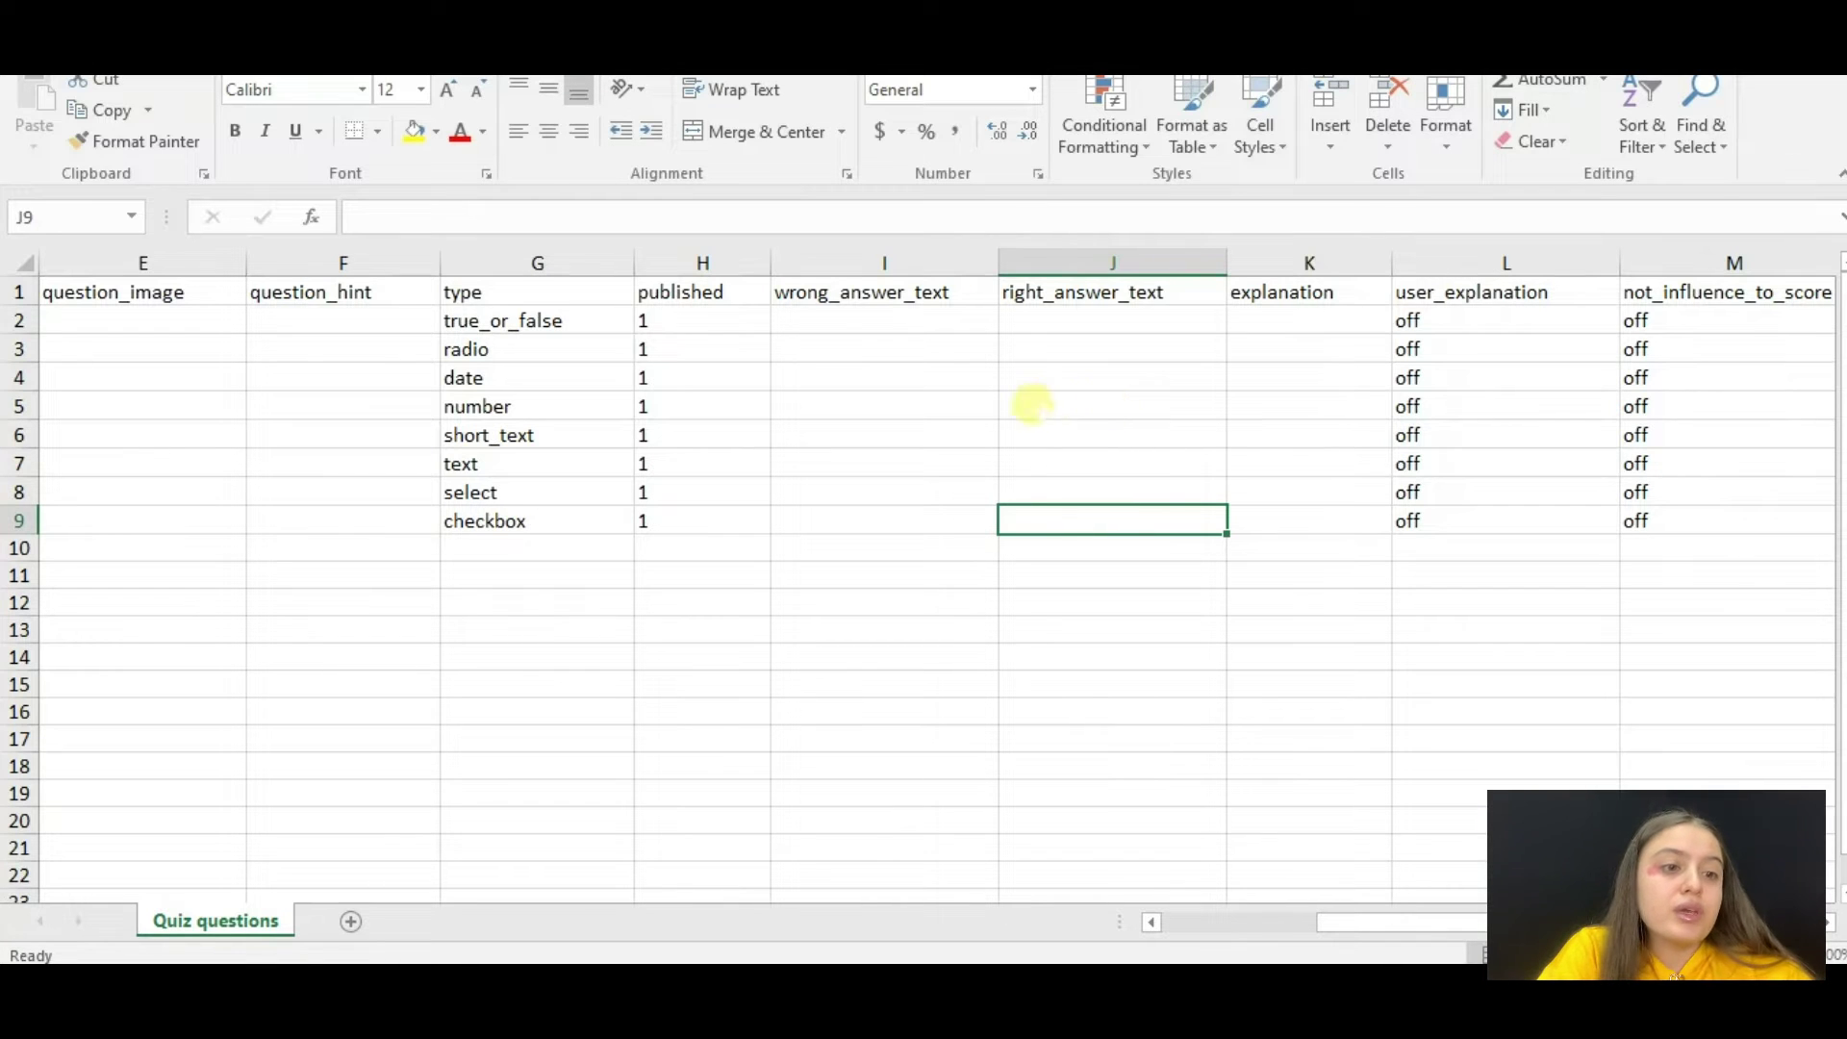
pyautogui.hscroll(3, 1032, 404)
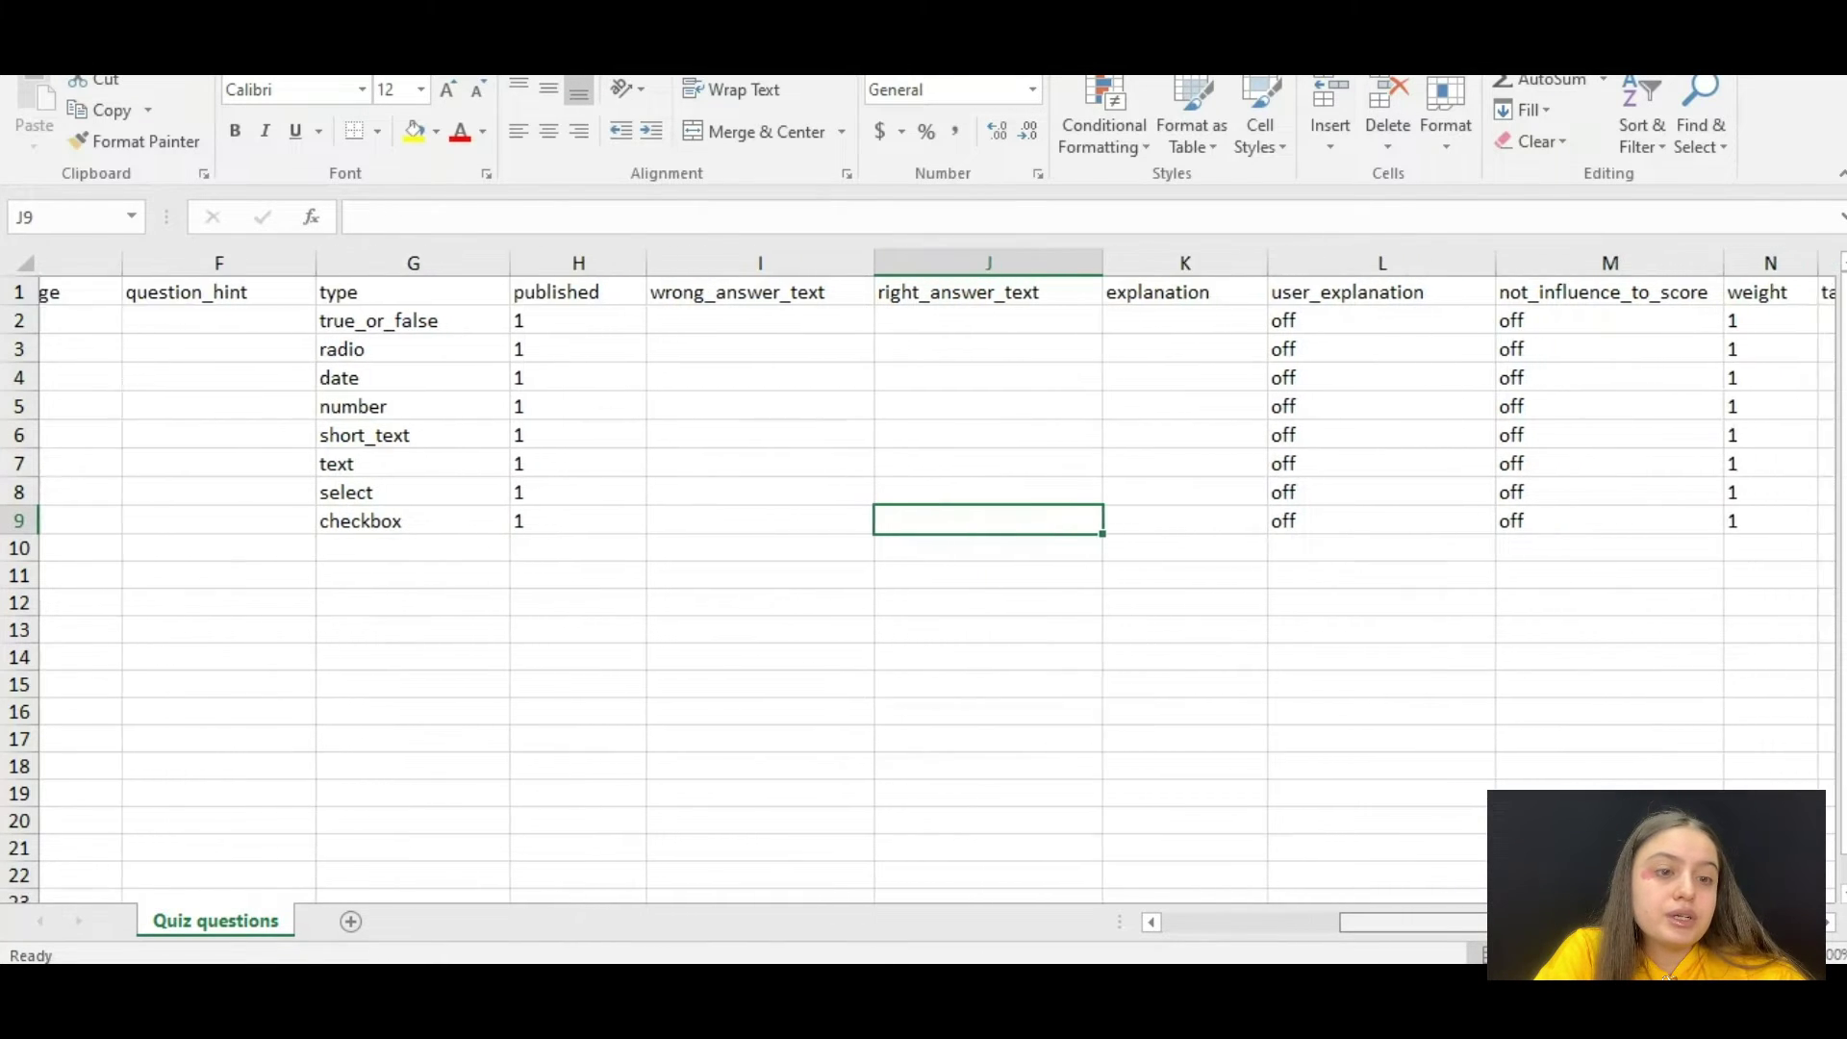
pyautogui.hscroll(2, 762, 487)
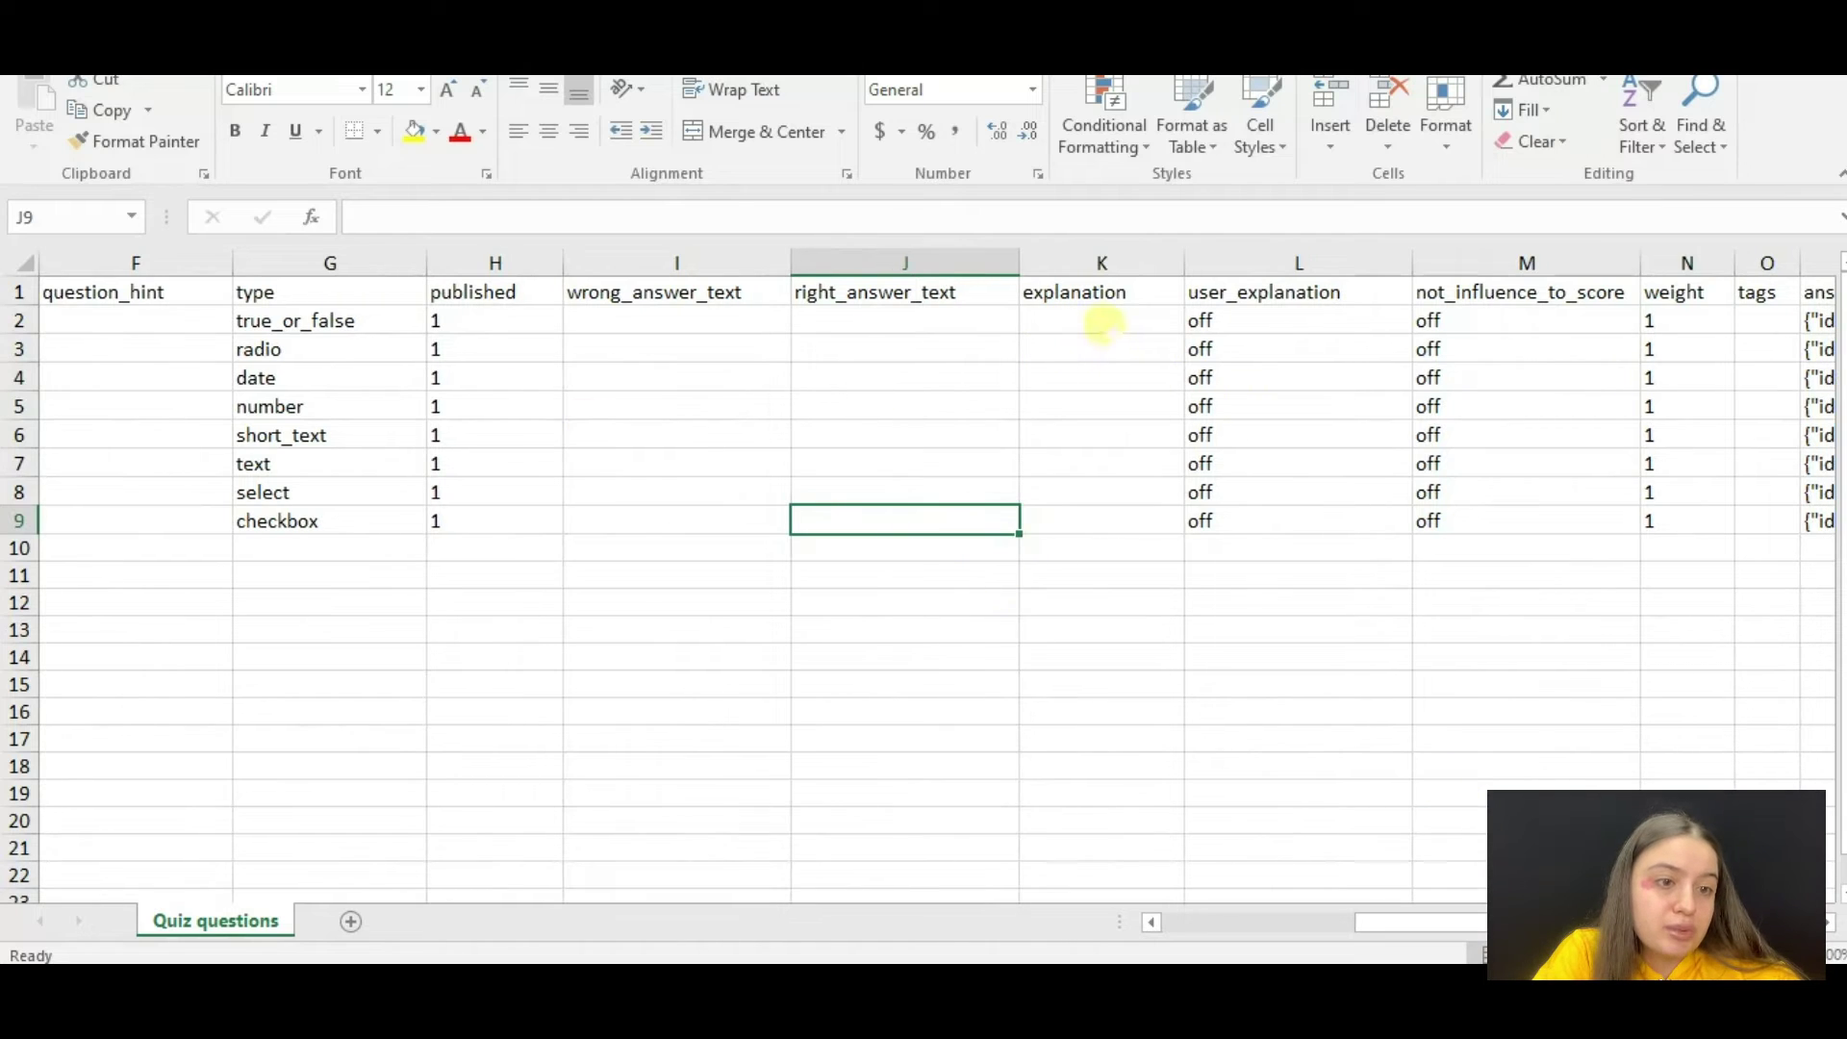
pyautogui.moveTo(1448, 921); pyautogui.dragTo(1473, 922)
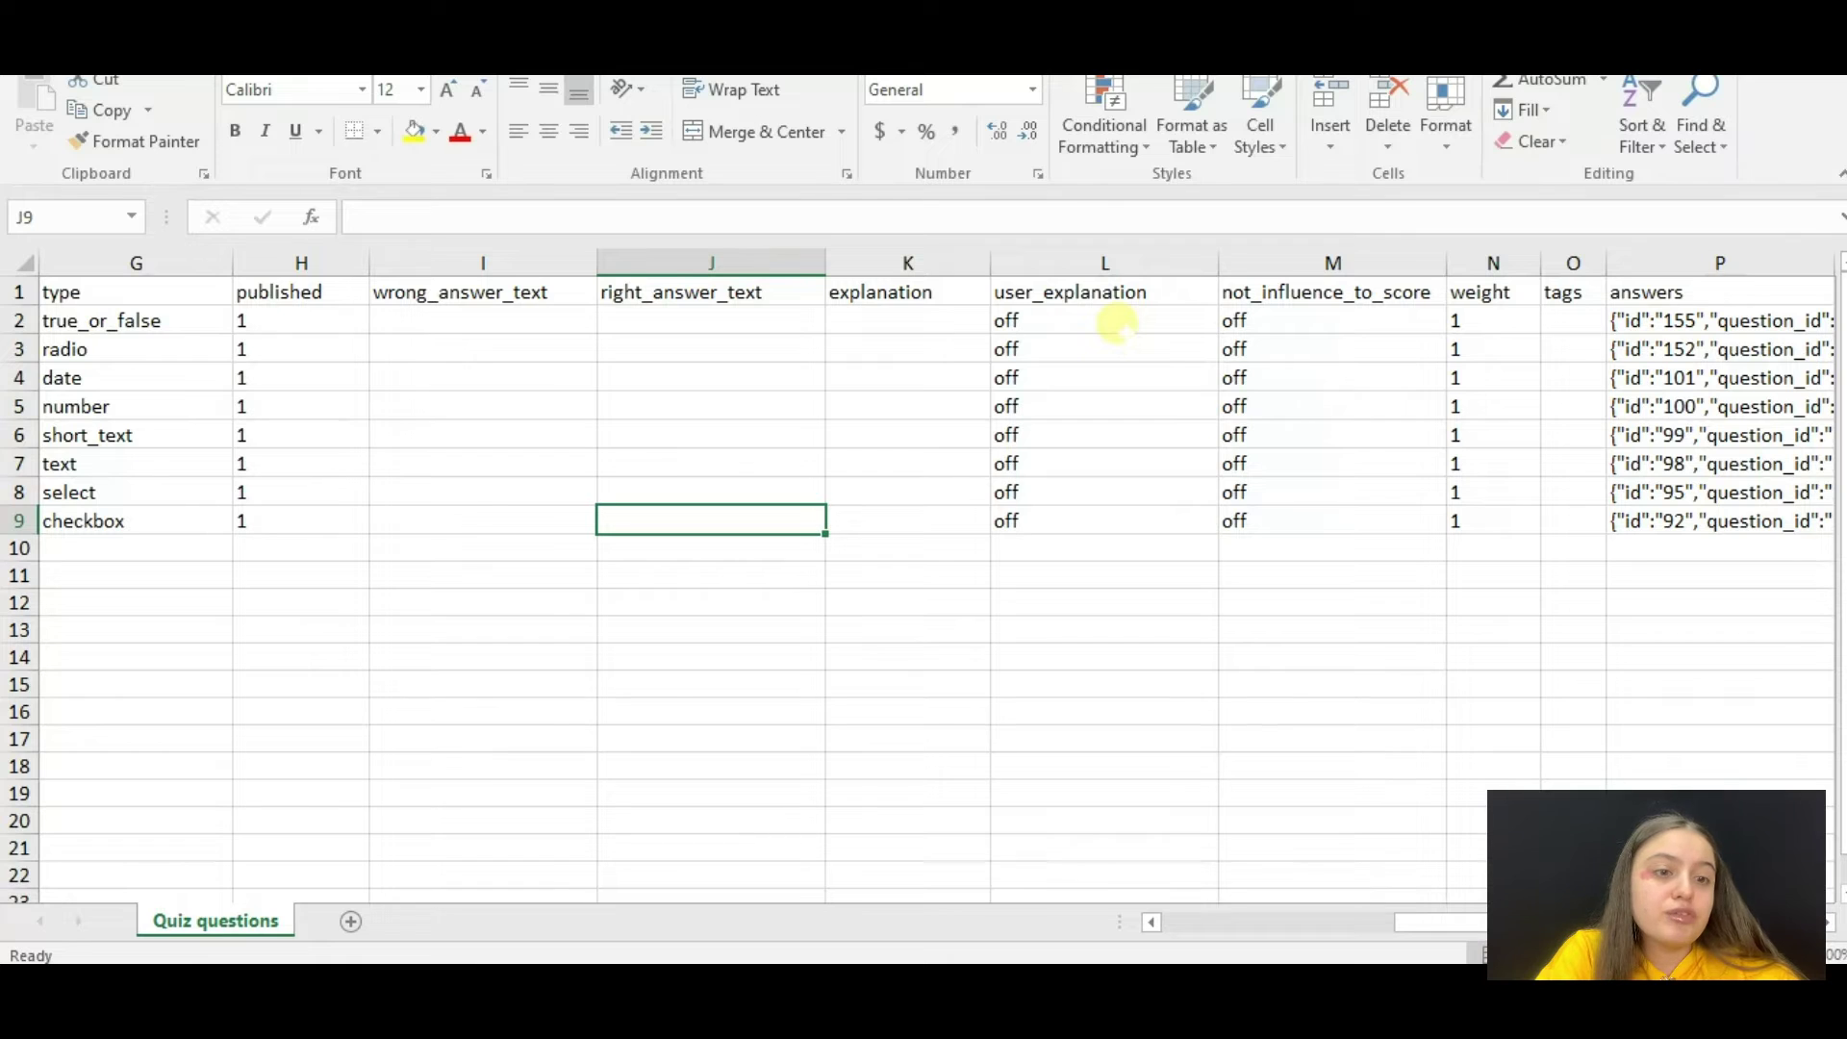
# Step: Change the True/false question's user_explanation value in L2 from off to on
pyautogui.click(1090, 323)
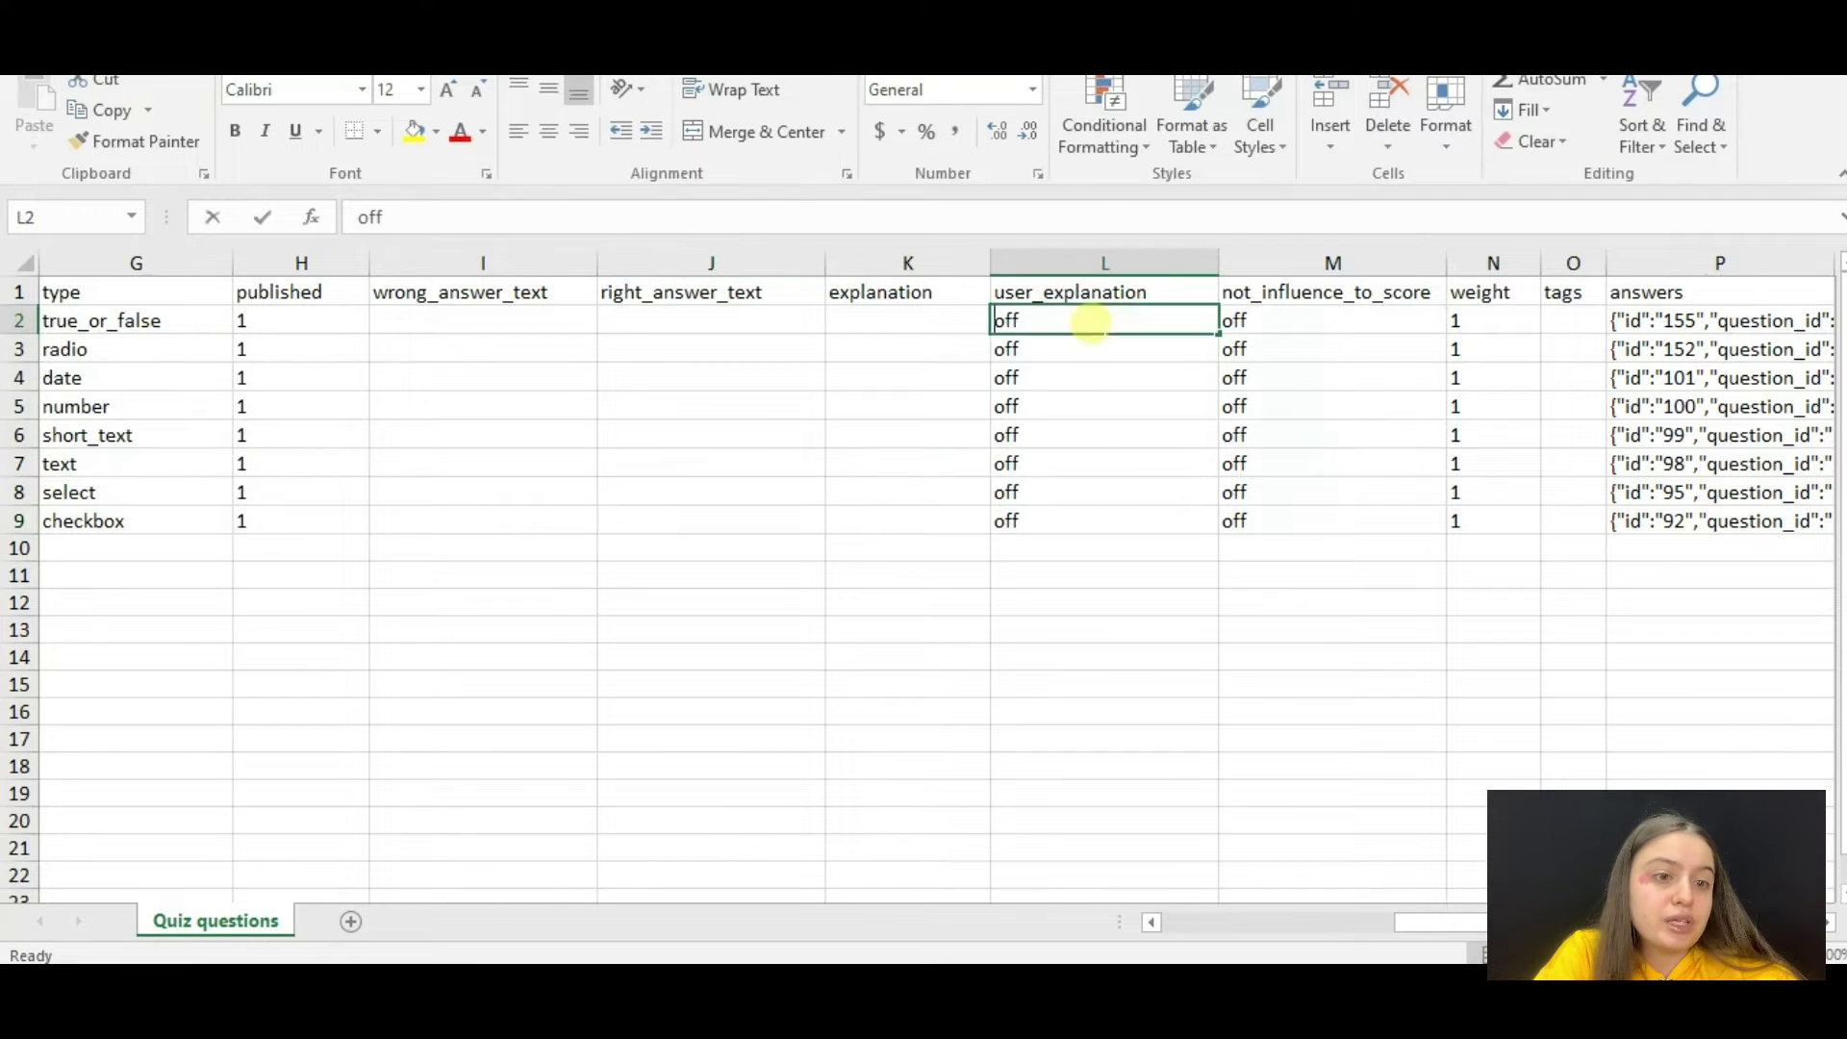
pyautogui.doubleClick(1089, 323)
pyautogui.write('on')
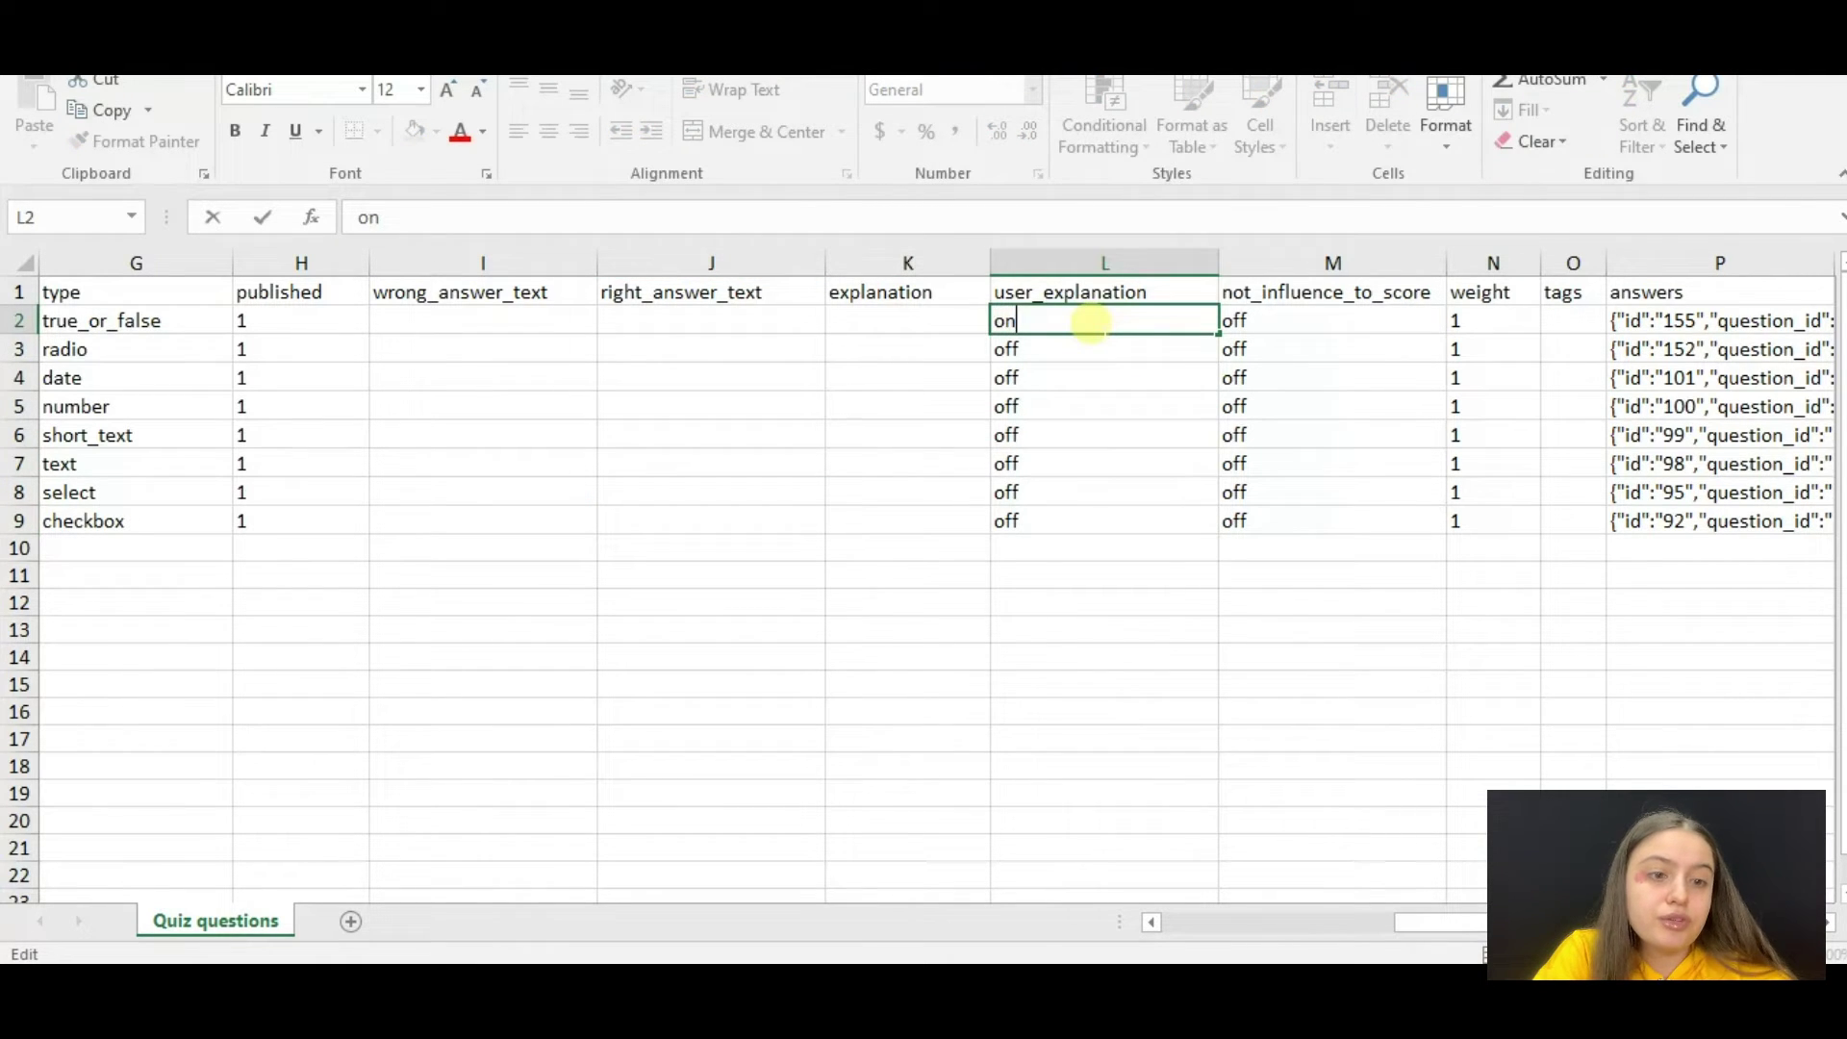
pyautogui.click(1106, 377)
pyautogui.click(1138, 604)
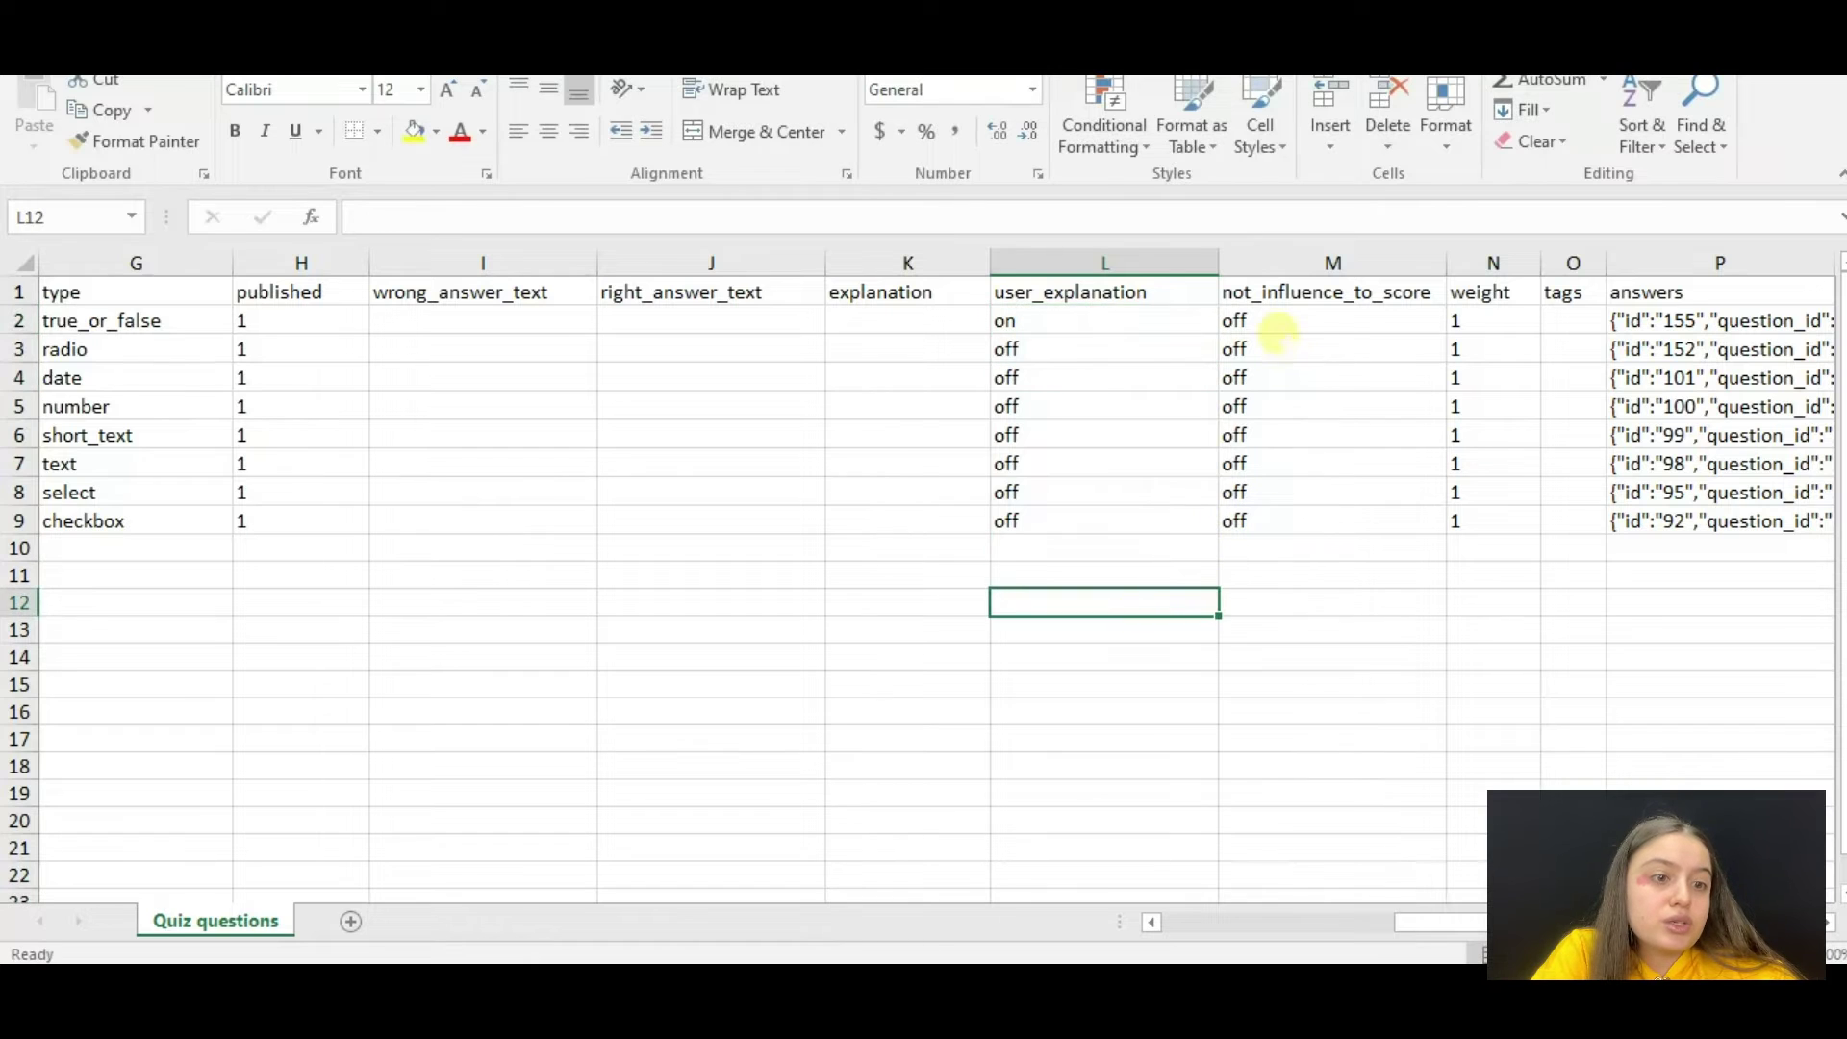
pyautogui.moveTo(1441, 921); pyautogui.dragTo(1477, 921)
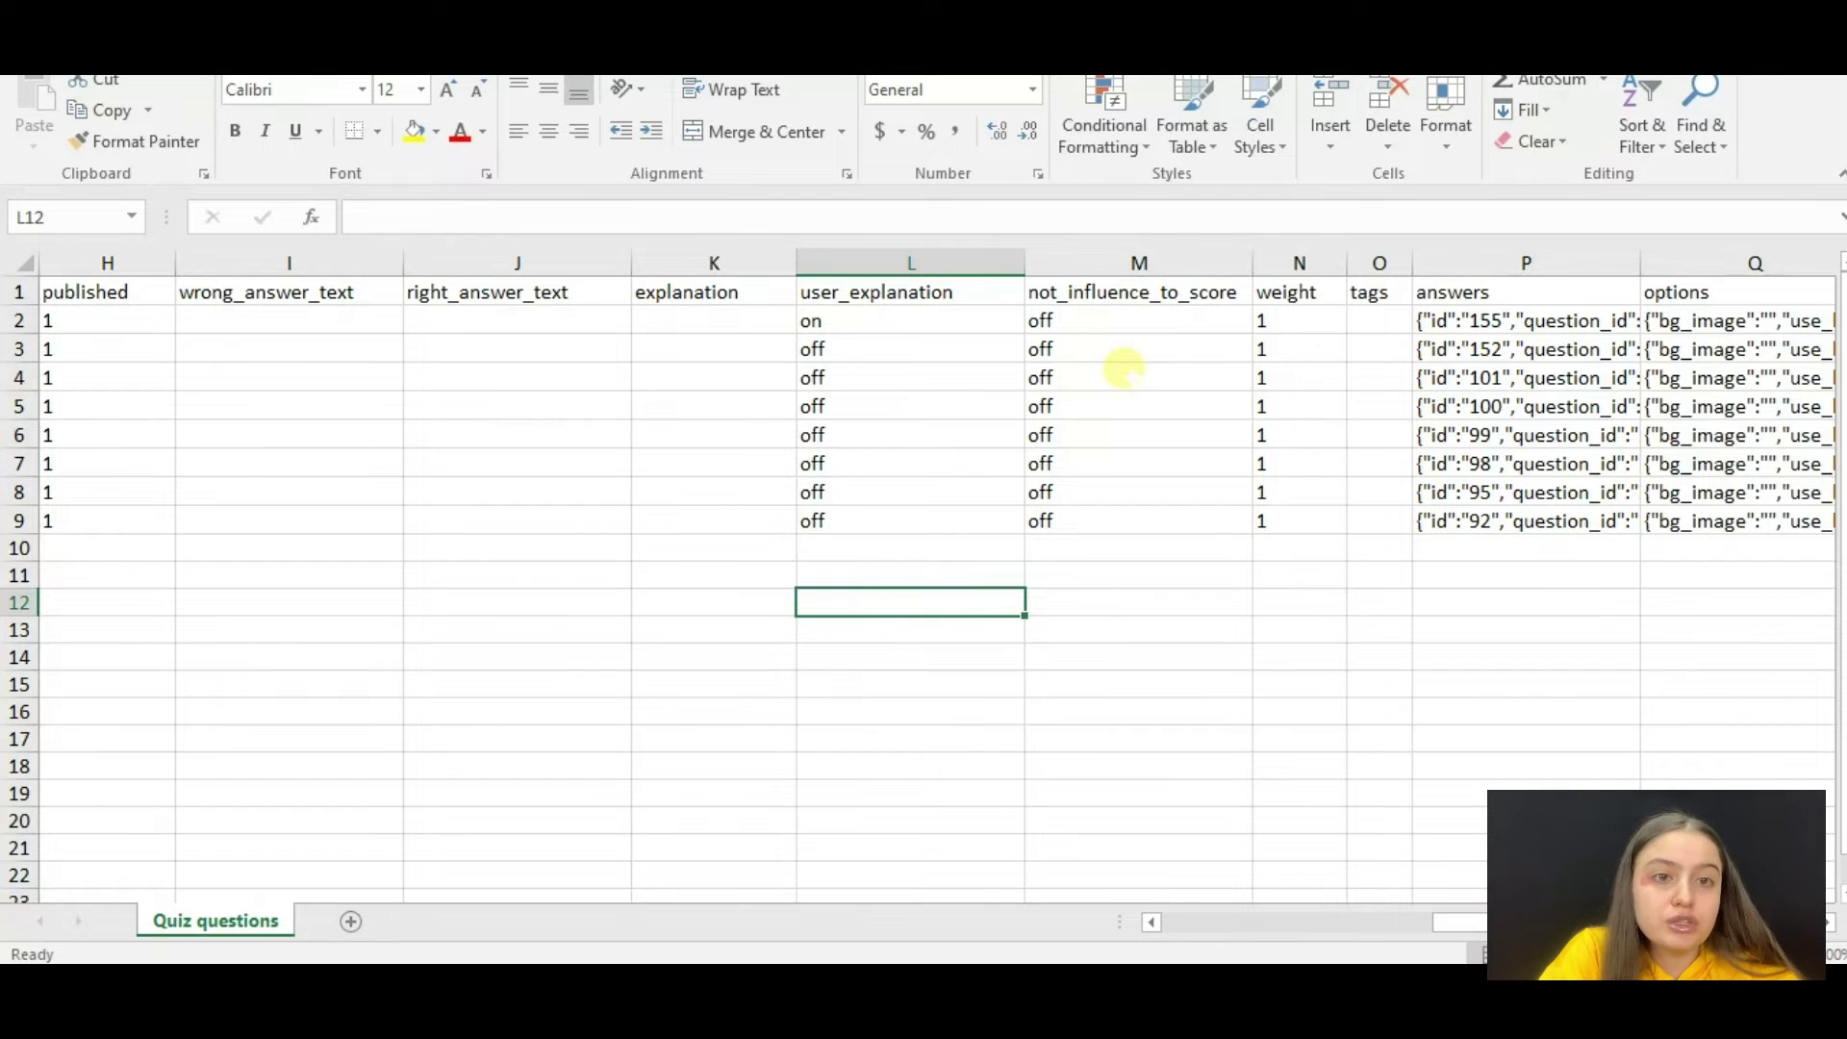
# Step: Change its not_influence_to_score value in M2 from off to on
pyautogui.doubleClick(1128, 321)
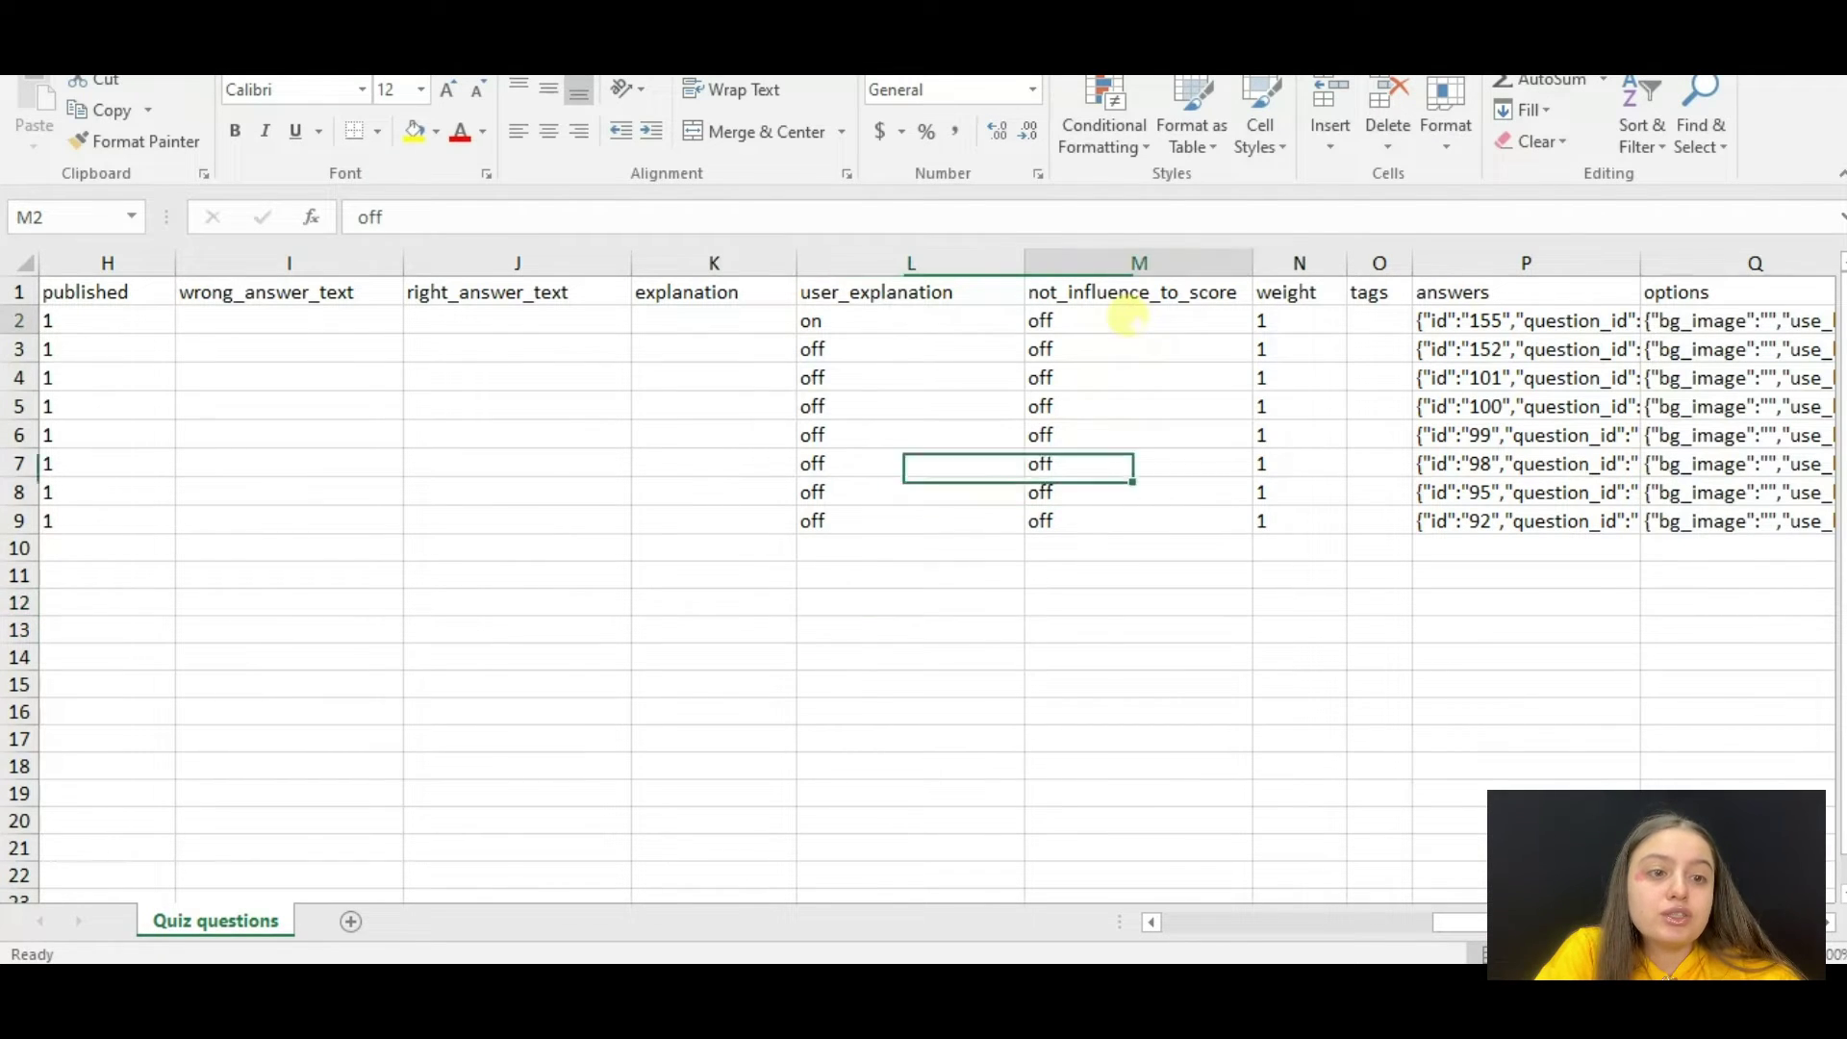
pyautogui.press('BackSpace')
pyautogui.press('BackSpace')
pyautogui.press('BackSpace')
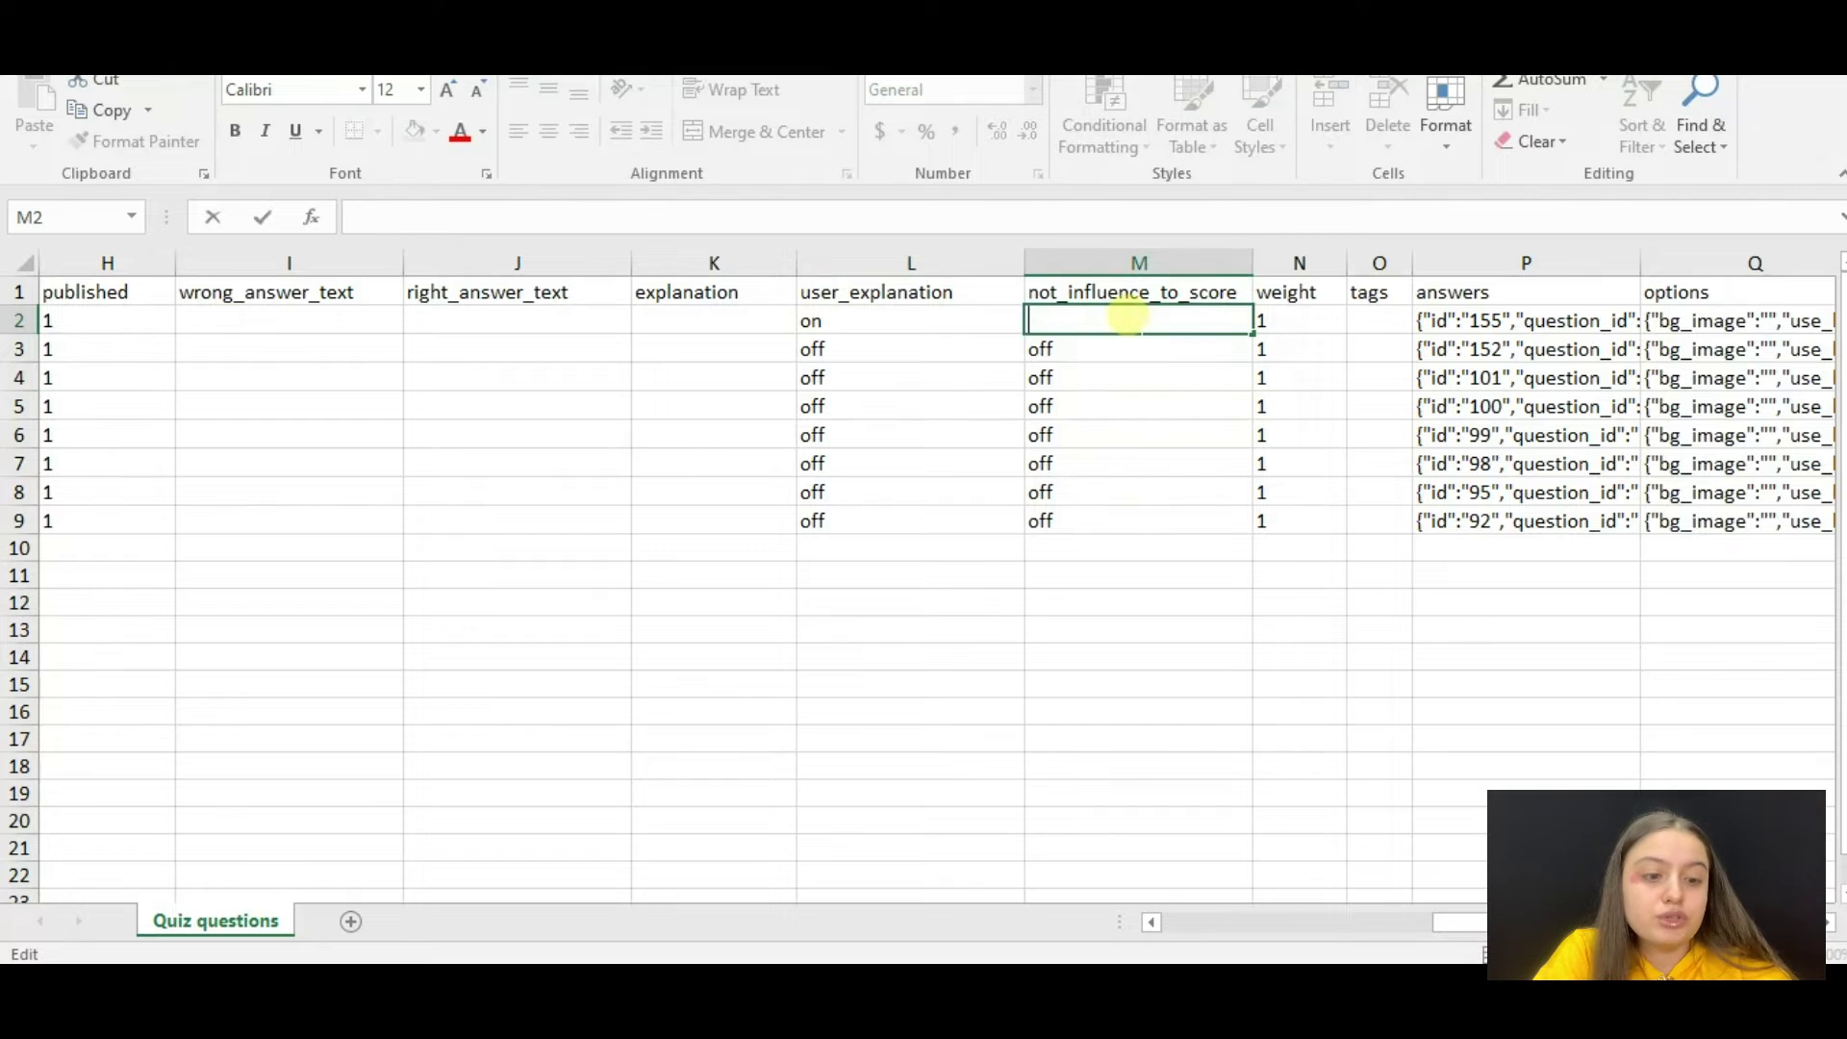
pyautogui.write('on')
pyautogui.click(1078, 567)
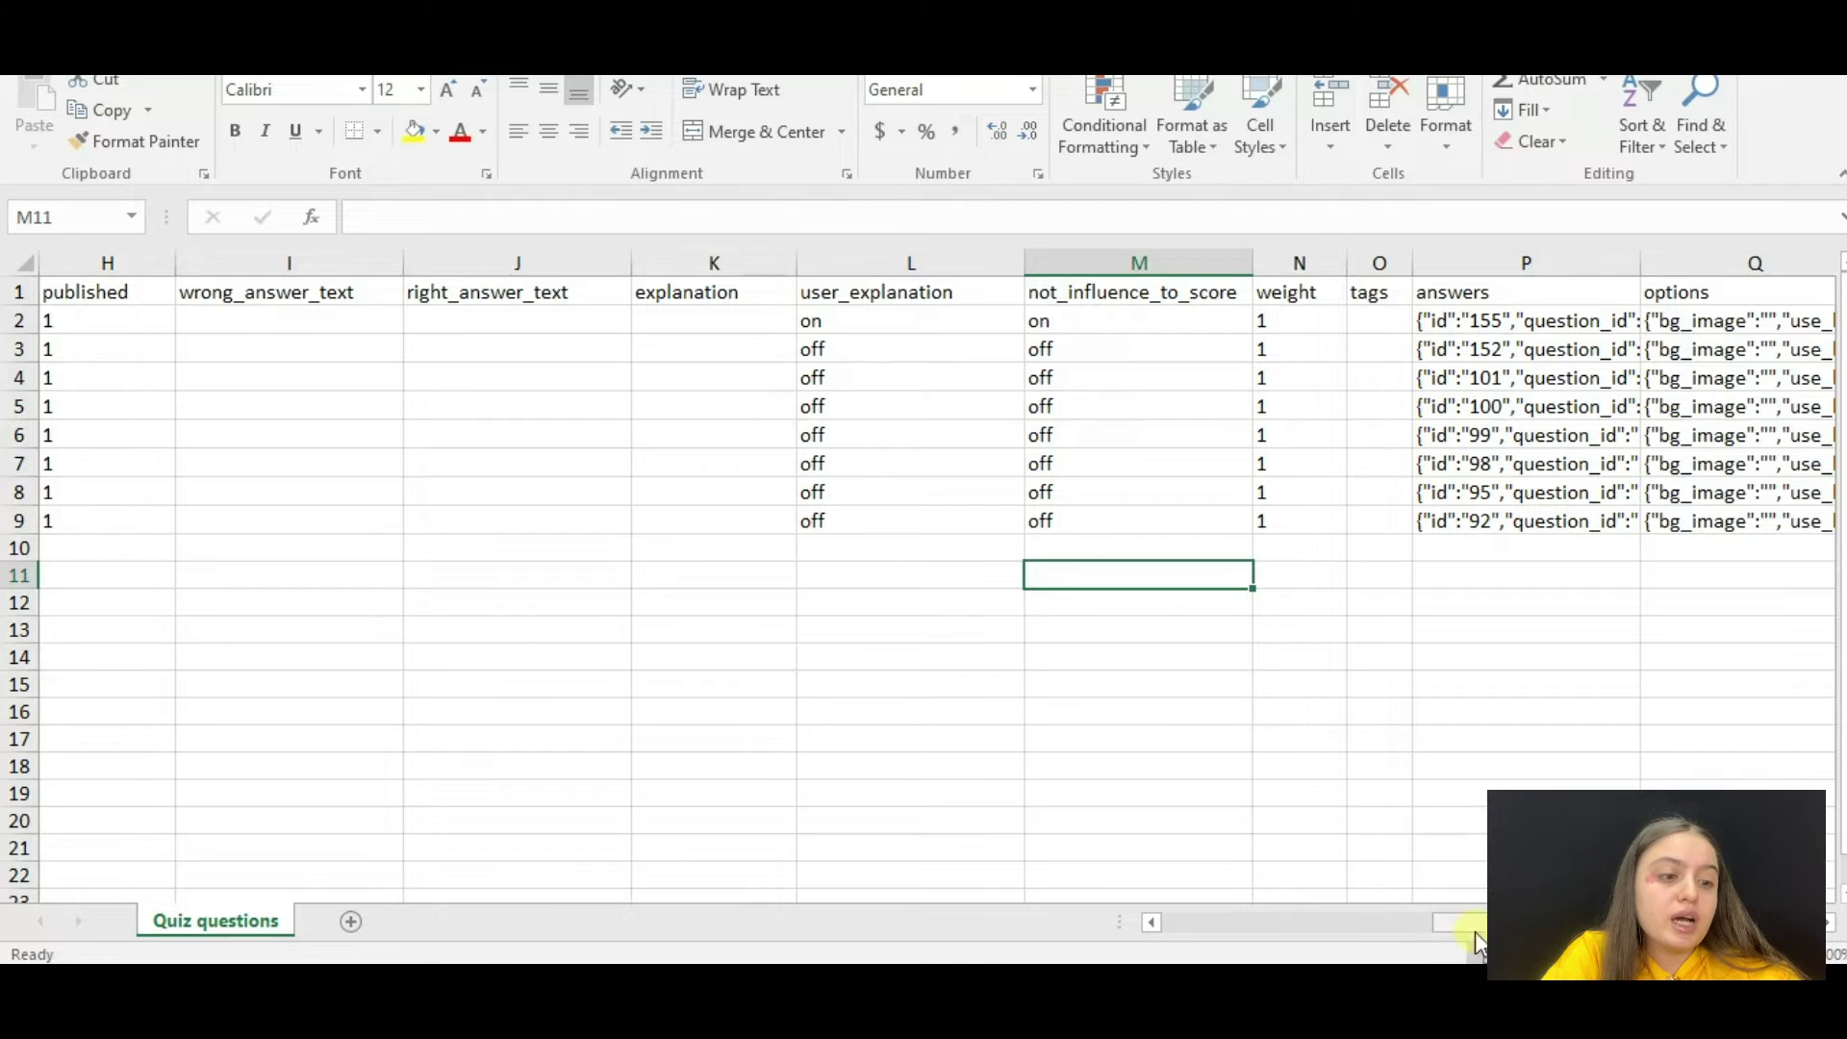
pyautogui.moveTo(1474, 931); pyautogui.dragTo(1414, 853)
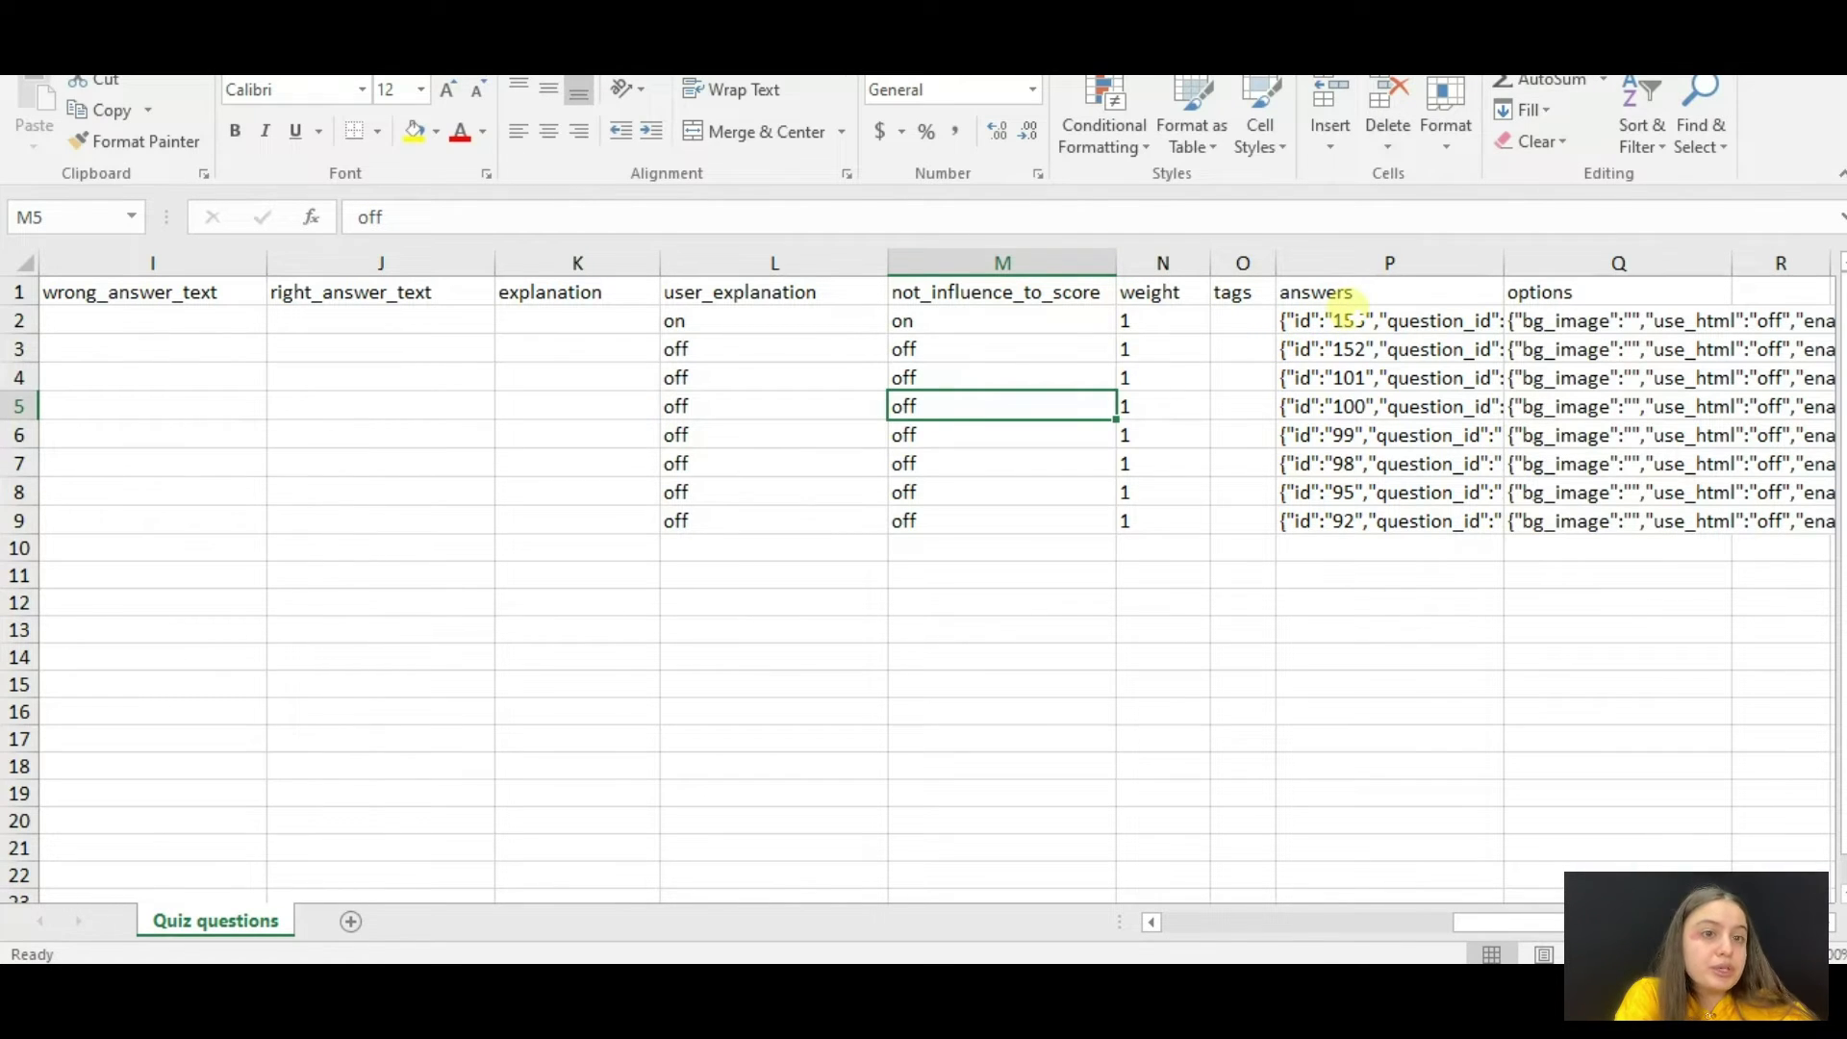
# Step: Inspect the True/false question's answers JSON in P2, checking each answer's id and correct value
pyautogui.click(1343, 319)
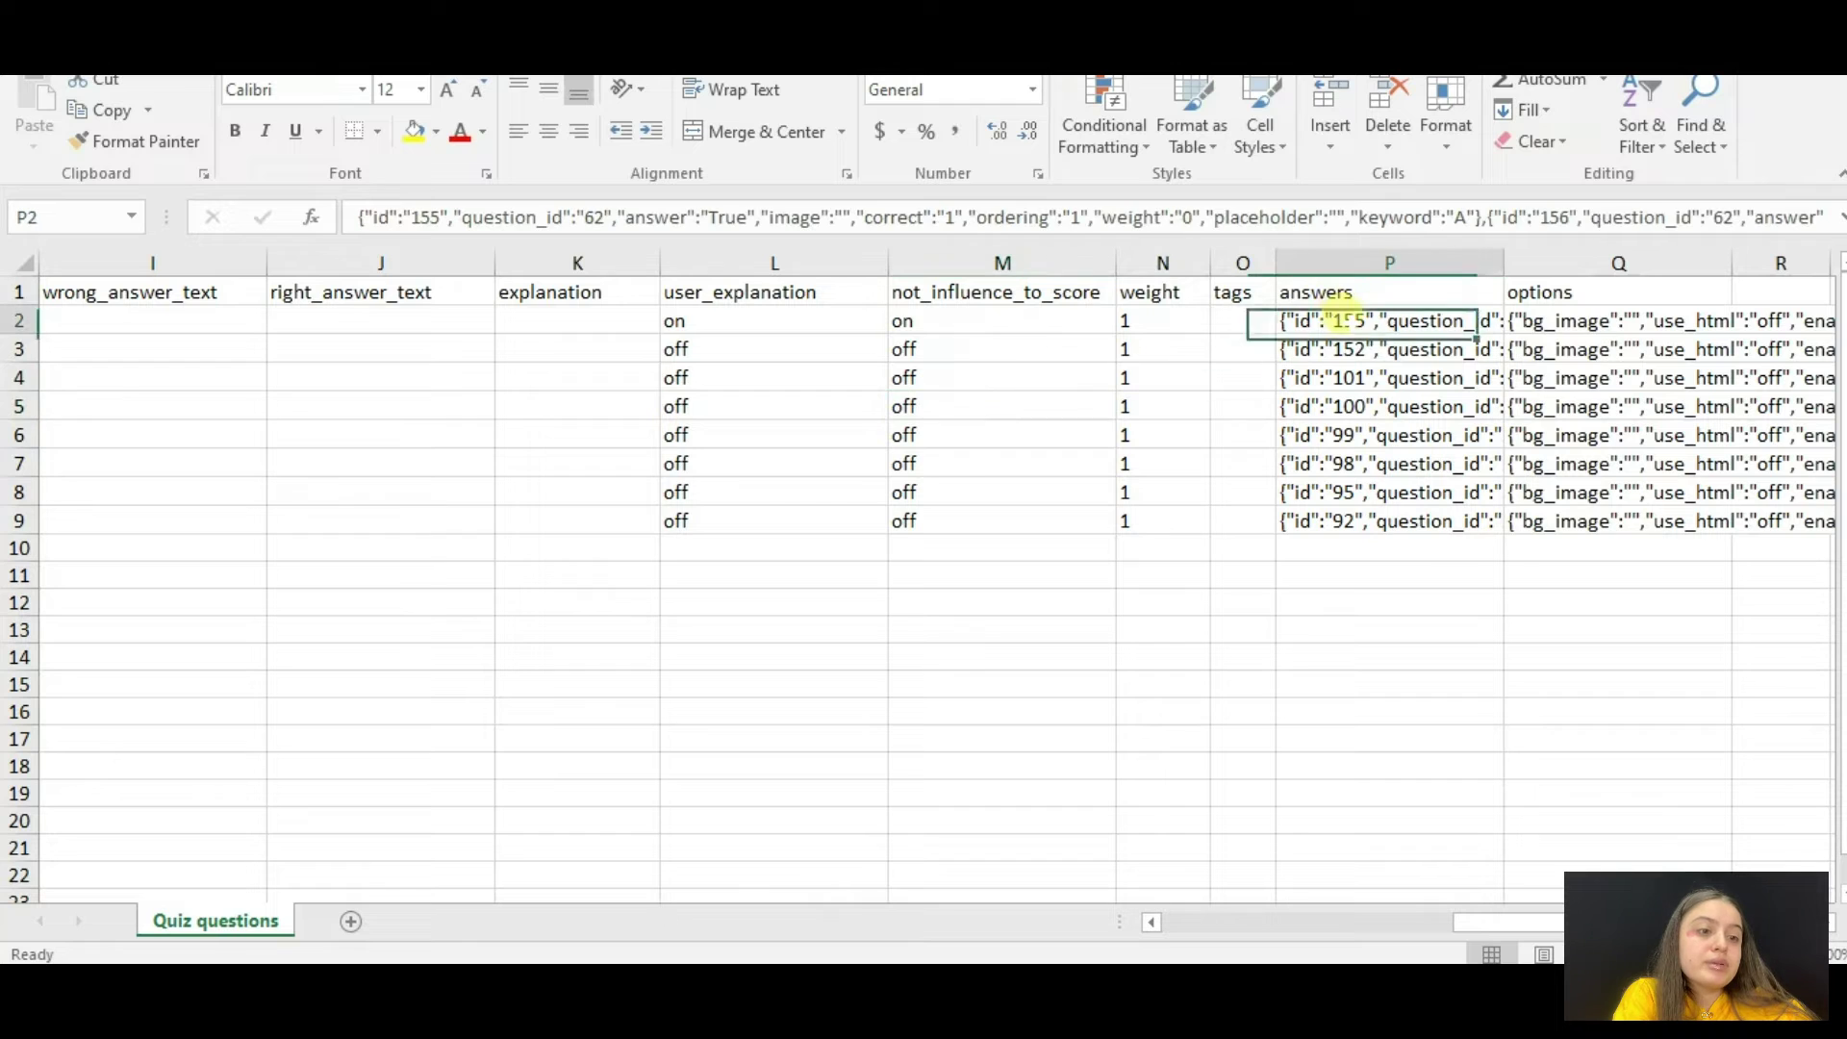
pyautogui.doubleClick(1344, 320)
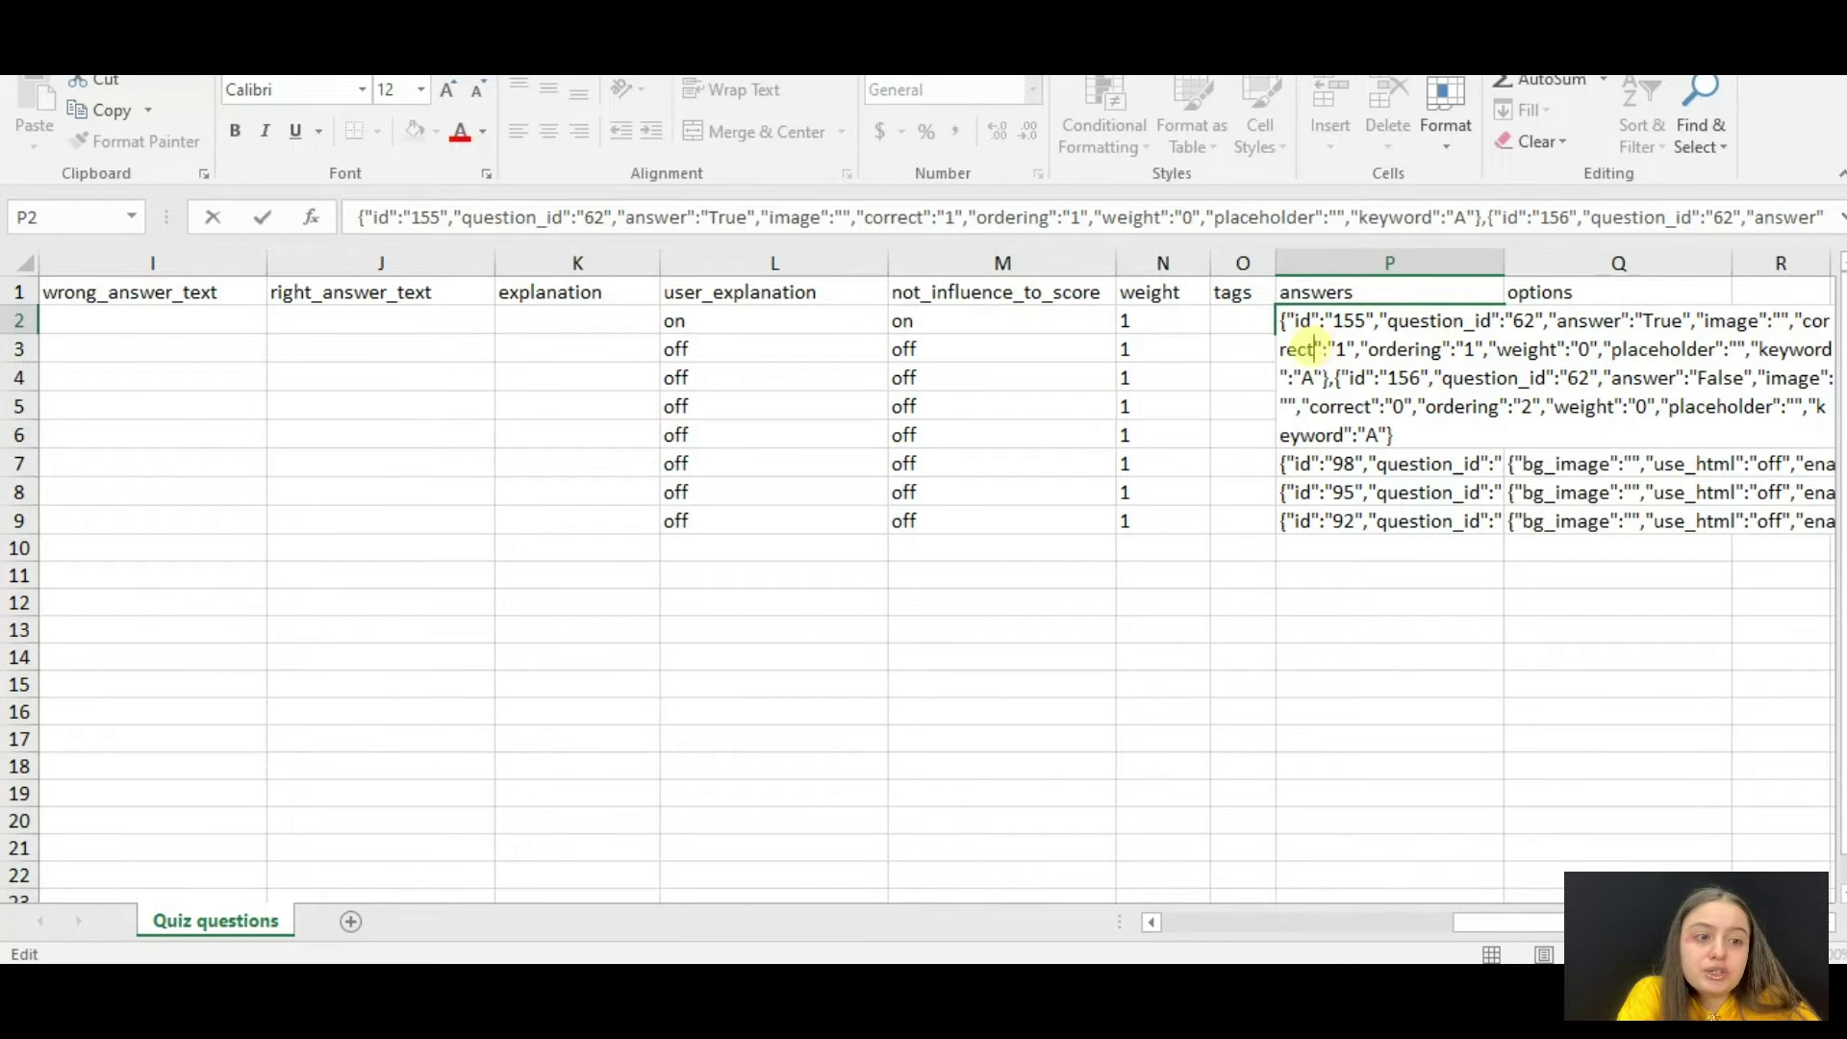
pyautogui.click(1334, 351)
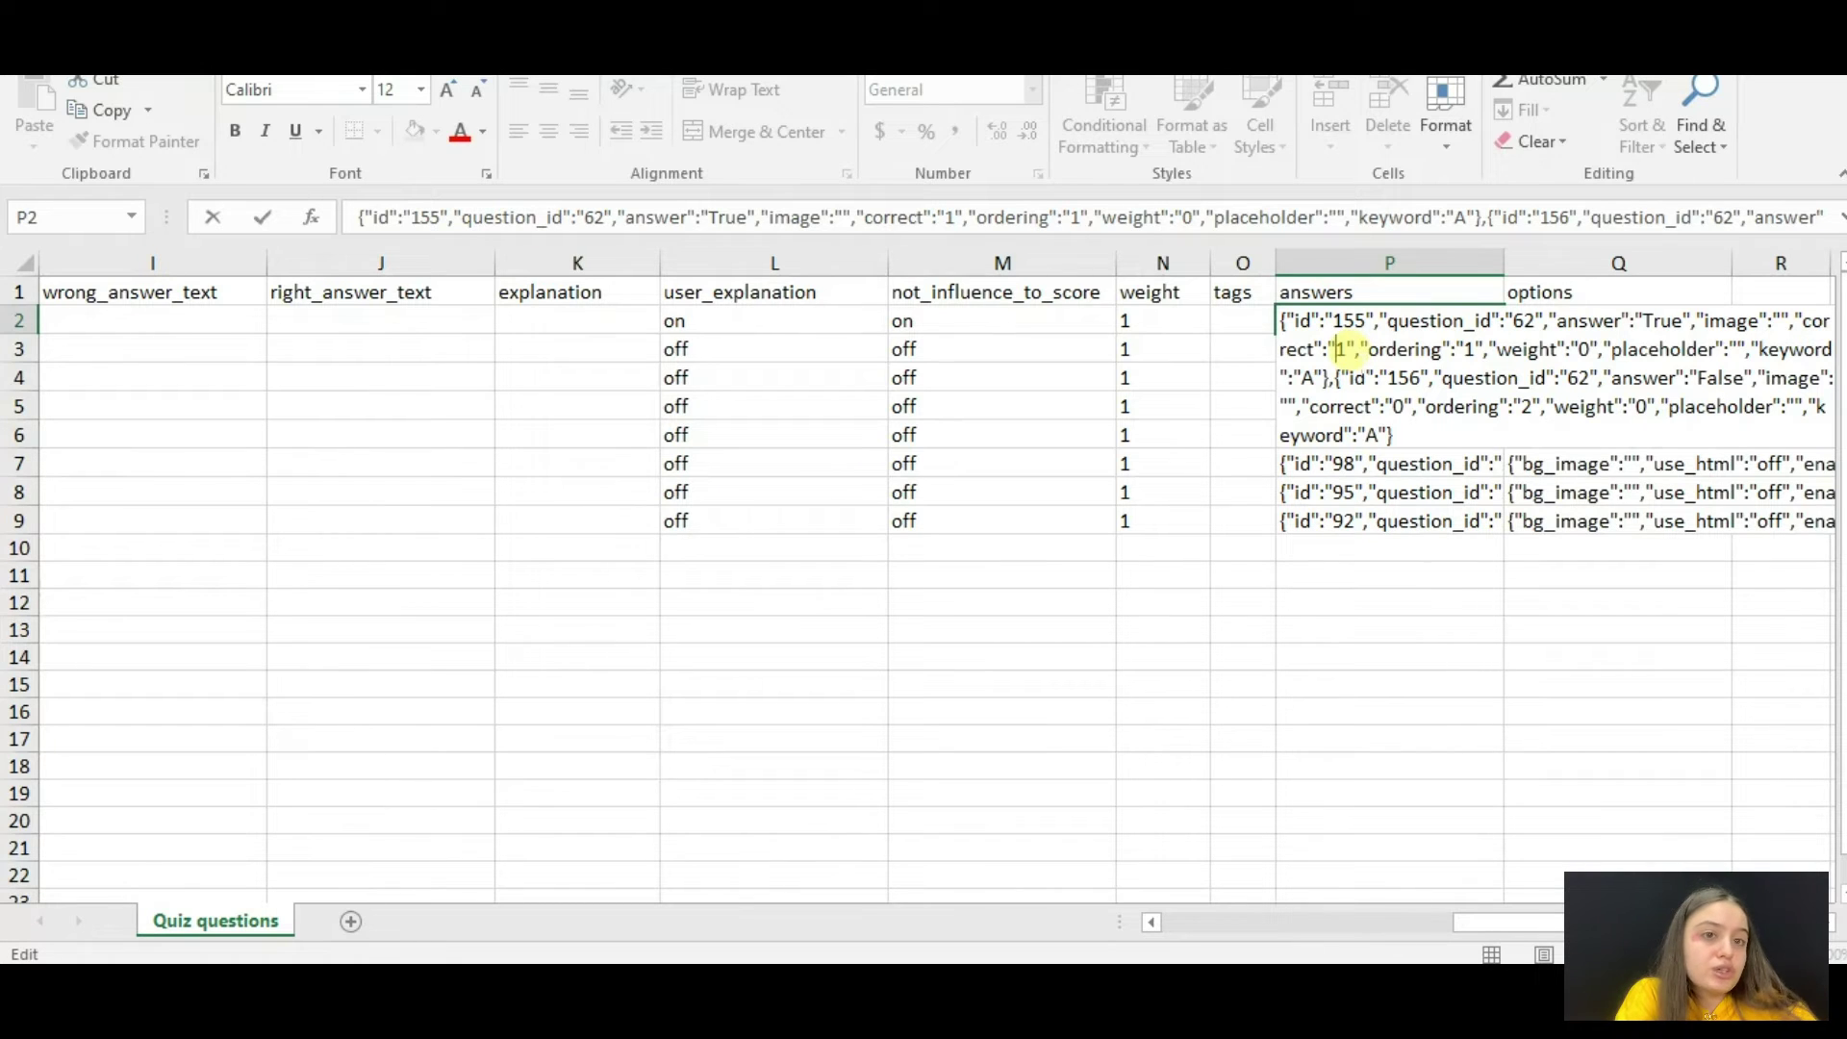
pyautogui.click(1348, 350)
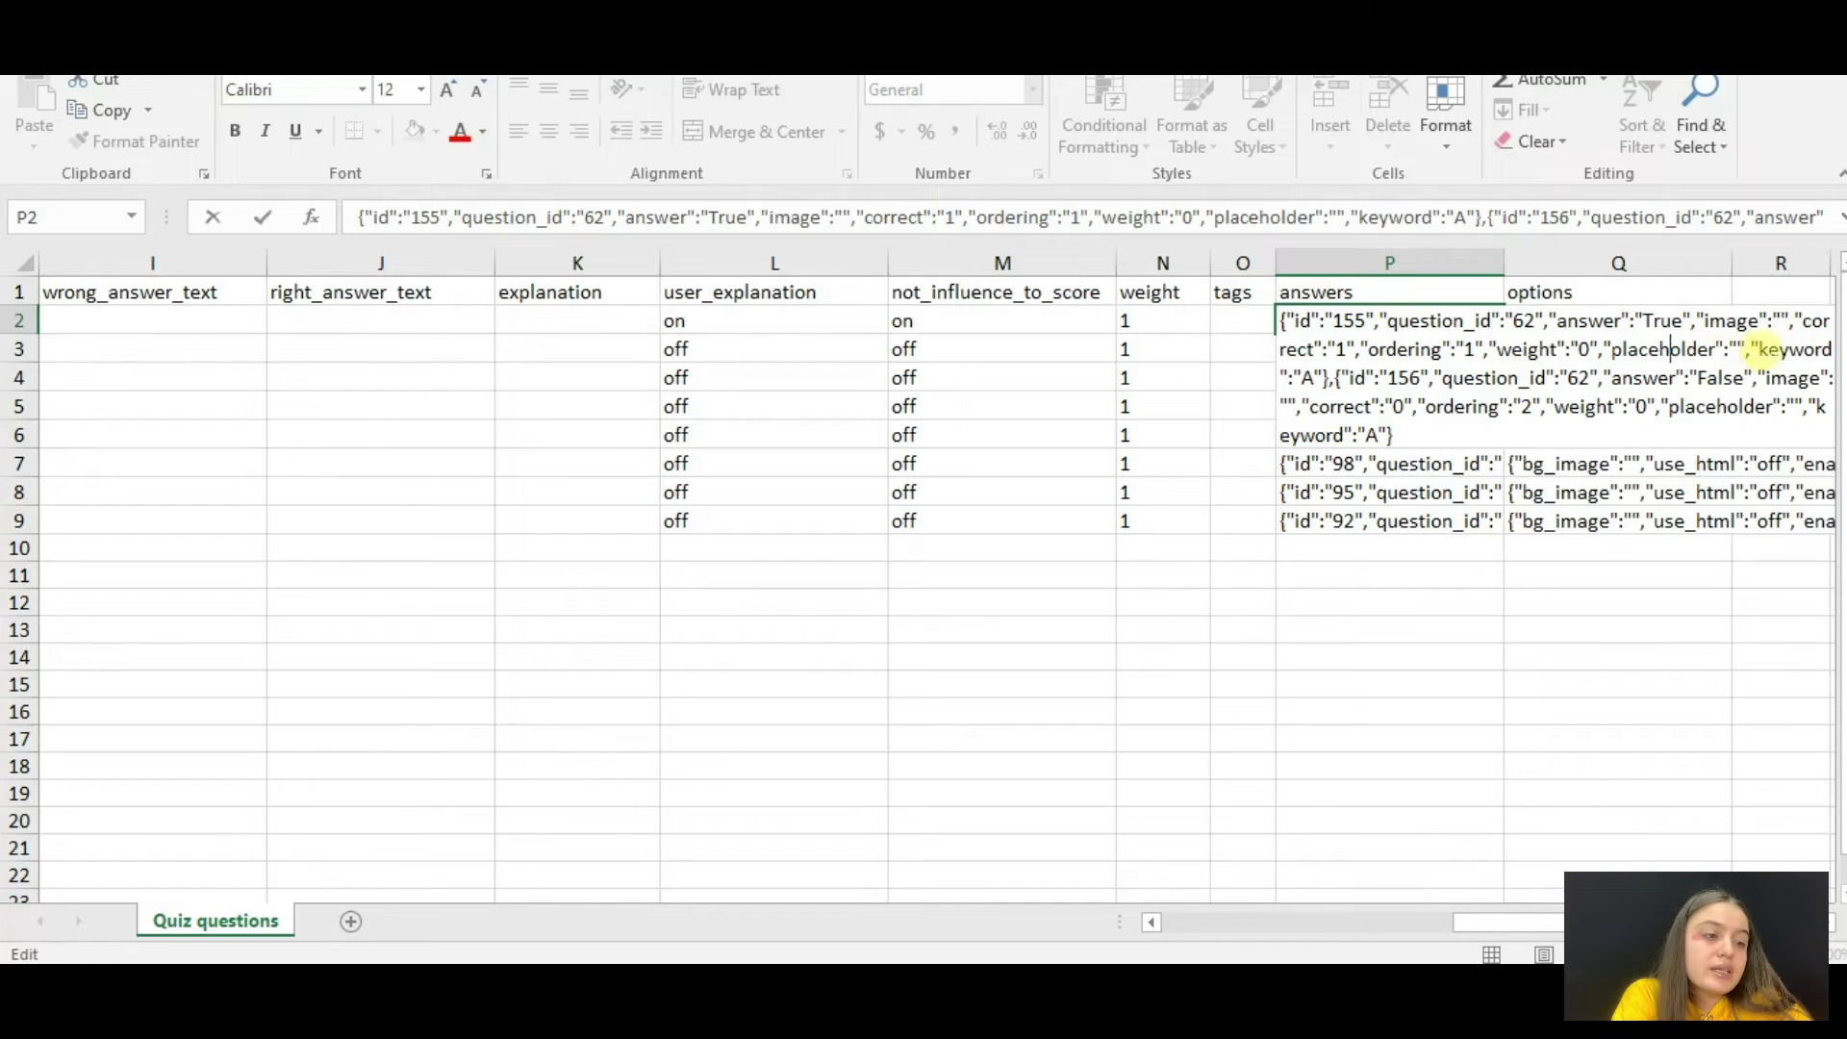
pyautogui.click(1768, 349)
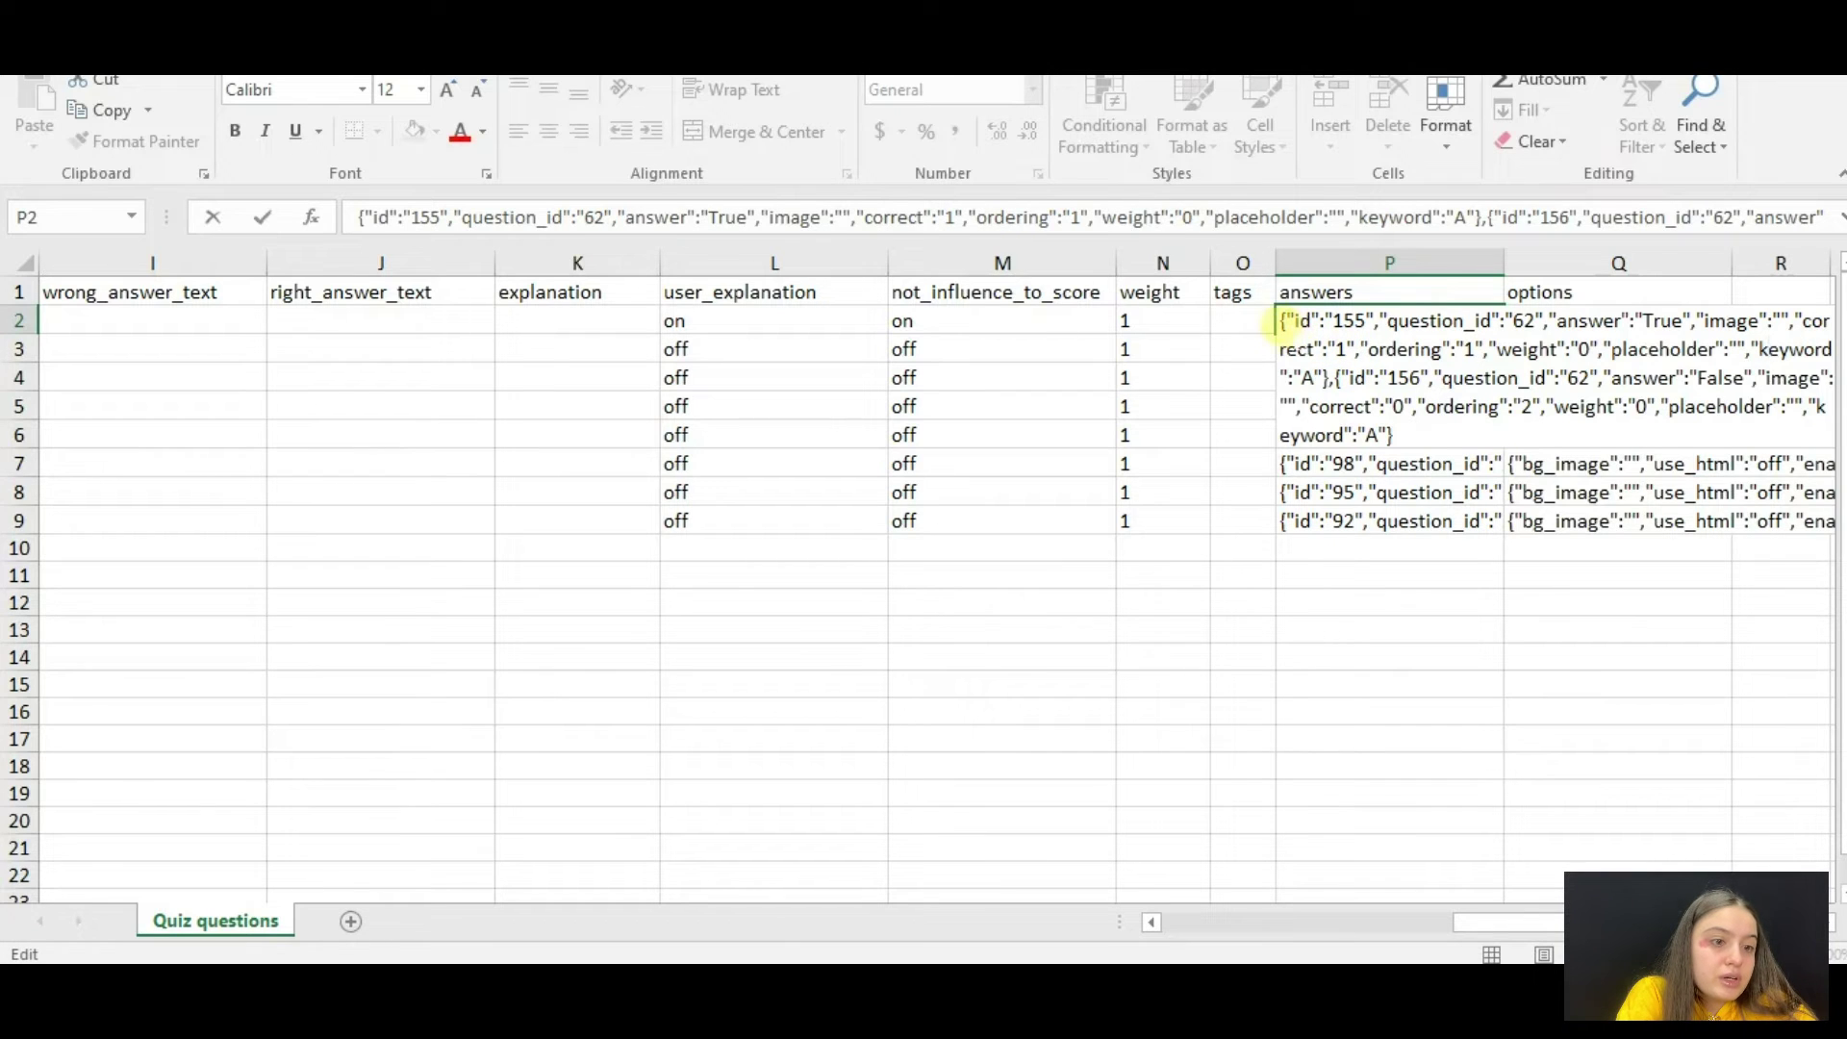
pyautogui.moveTo(1278, 321); pyautogui.dragTo(1337, 377)
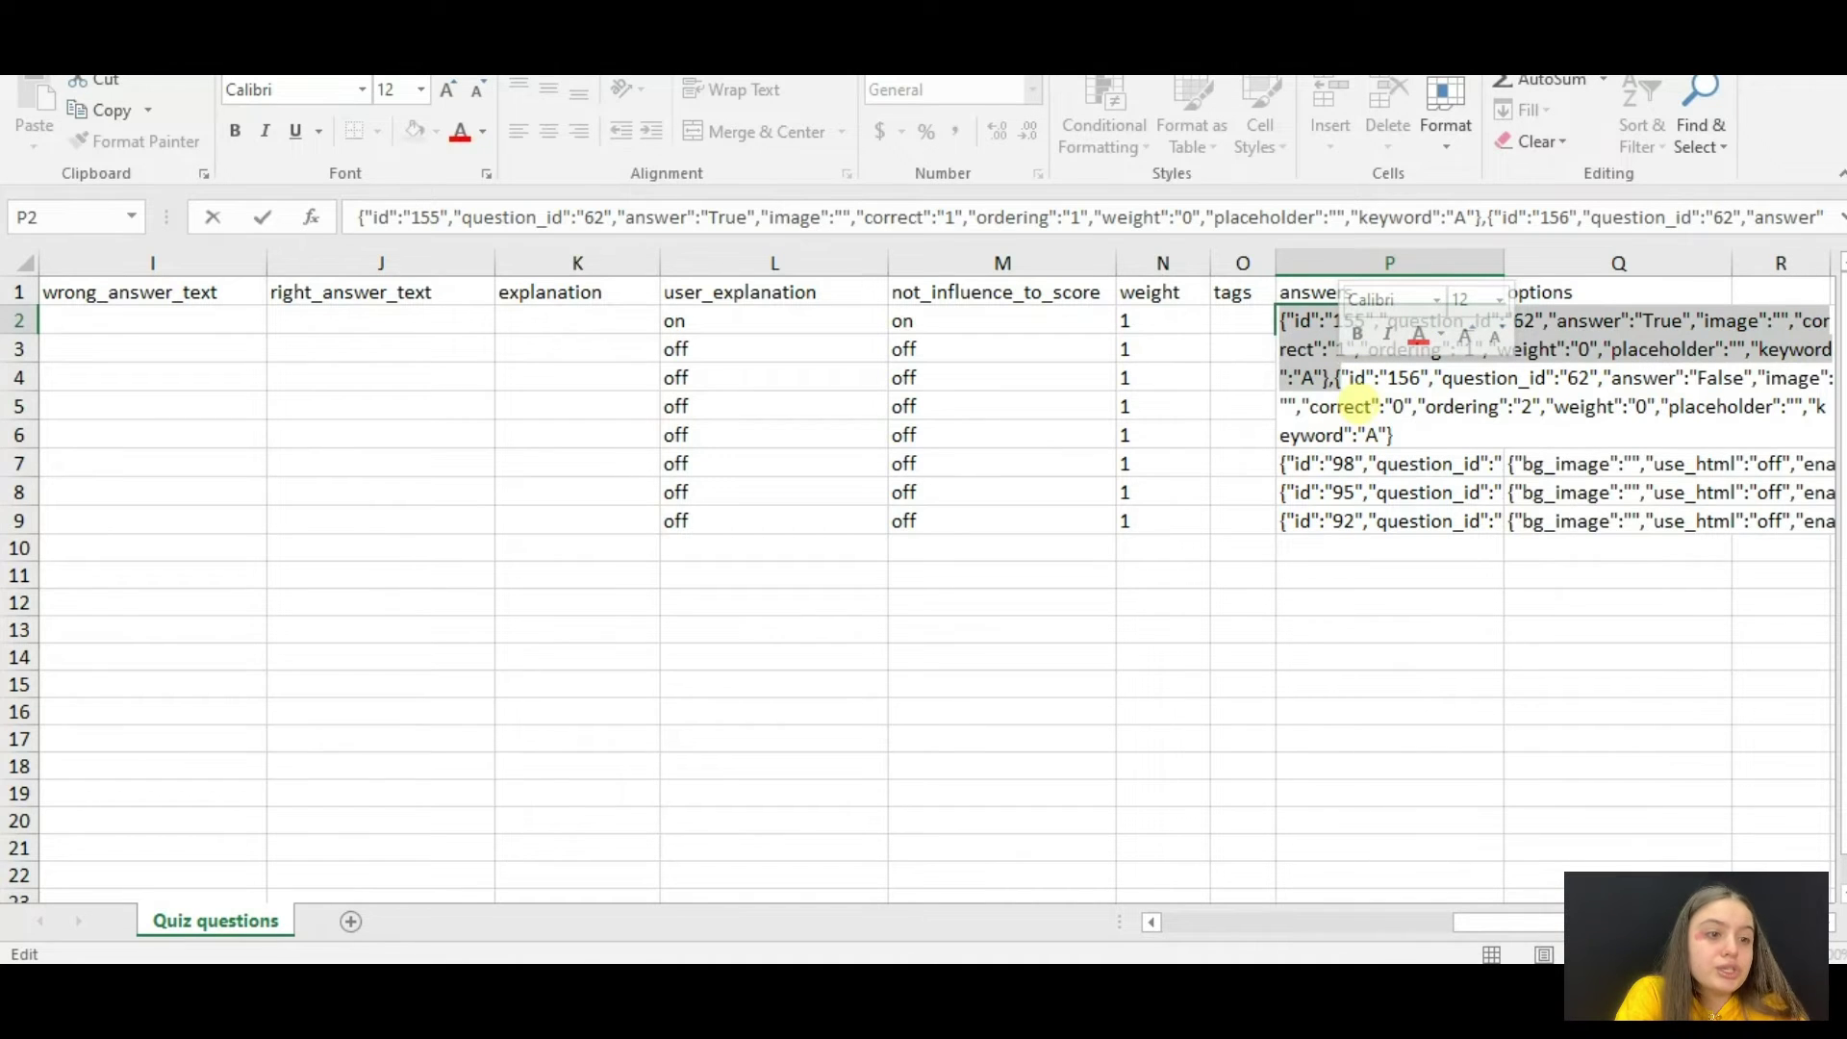
pyautogui.moveTo(1335, 378); pyautogui.dragTo(1381, 378)
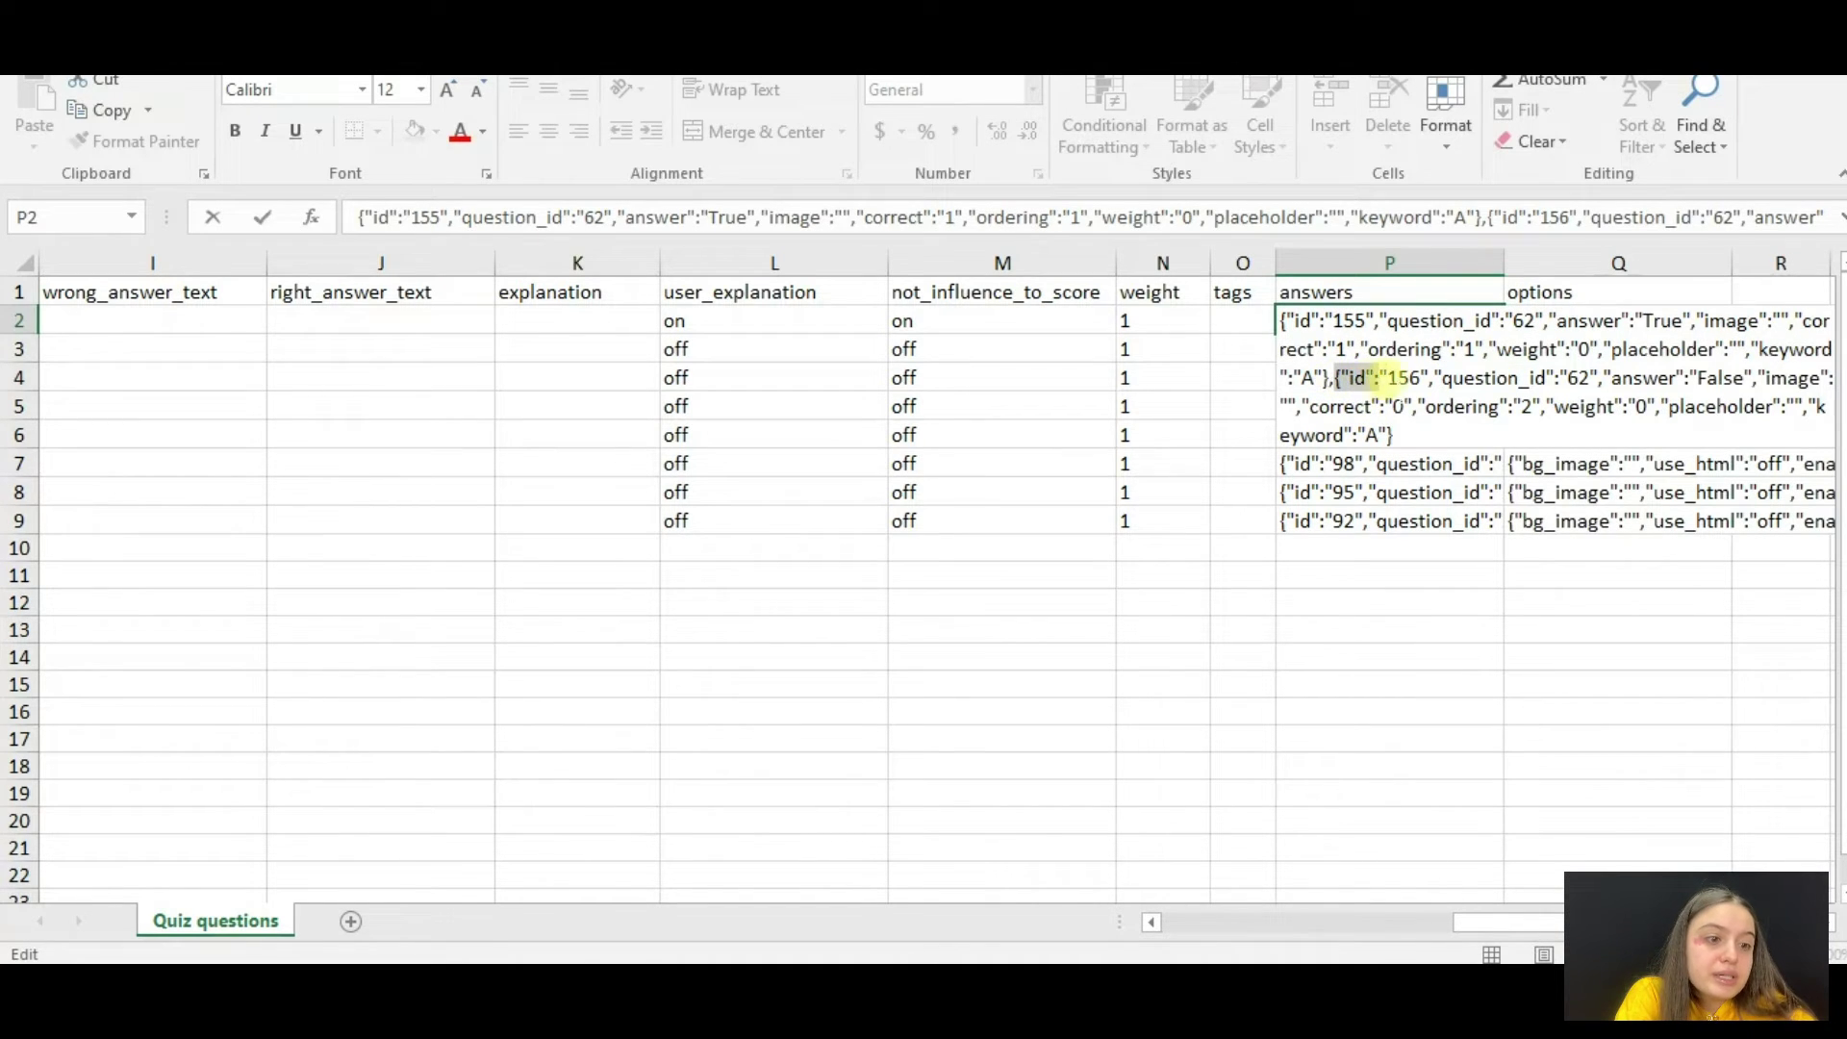
pyautogui.click(1386, 439)
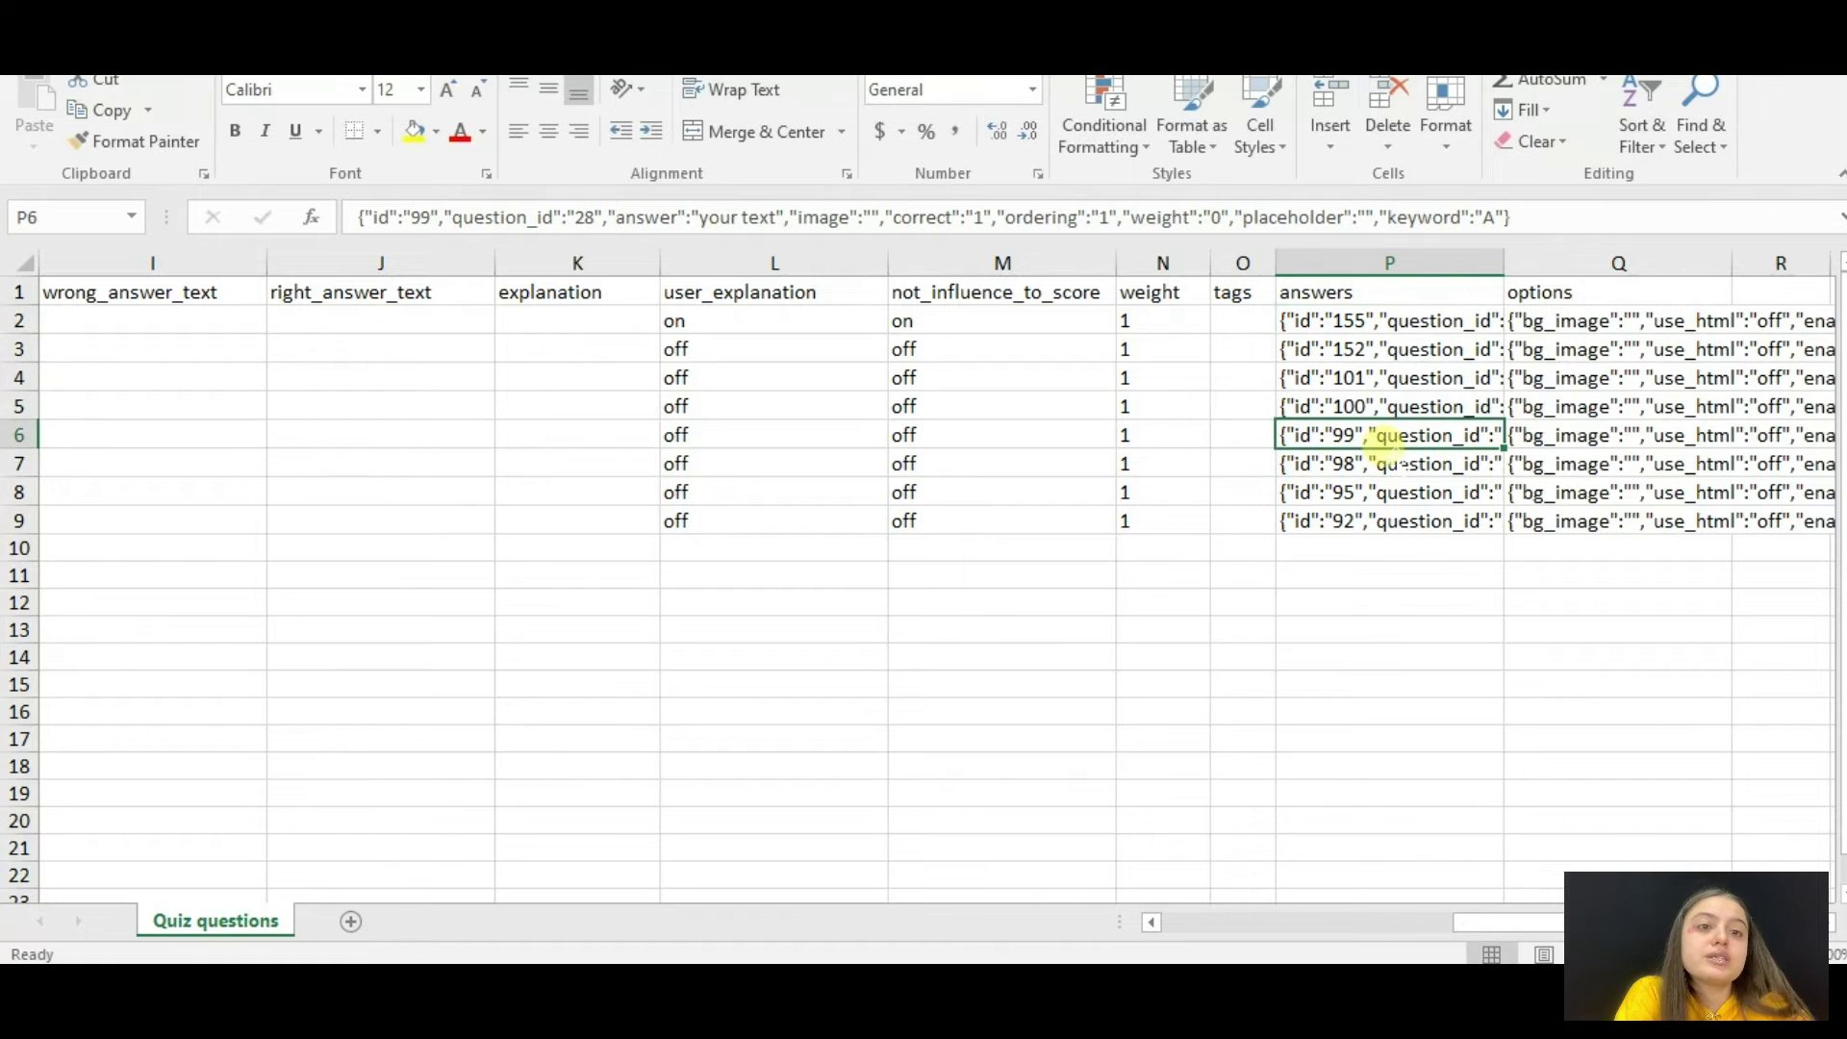
pyautogui.click(924, 629)
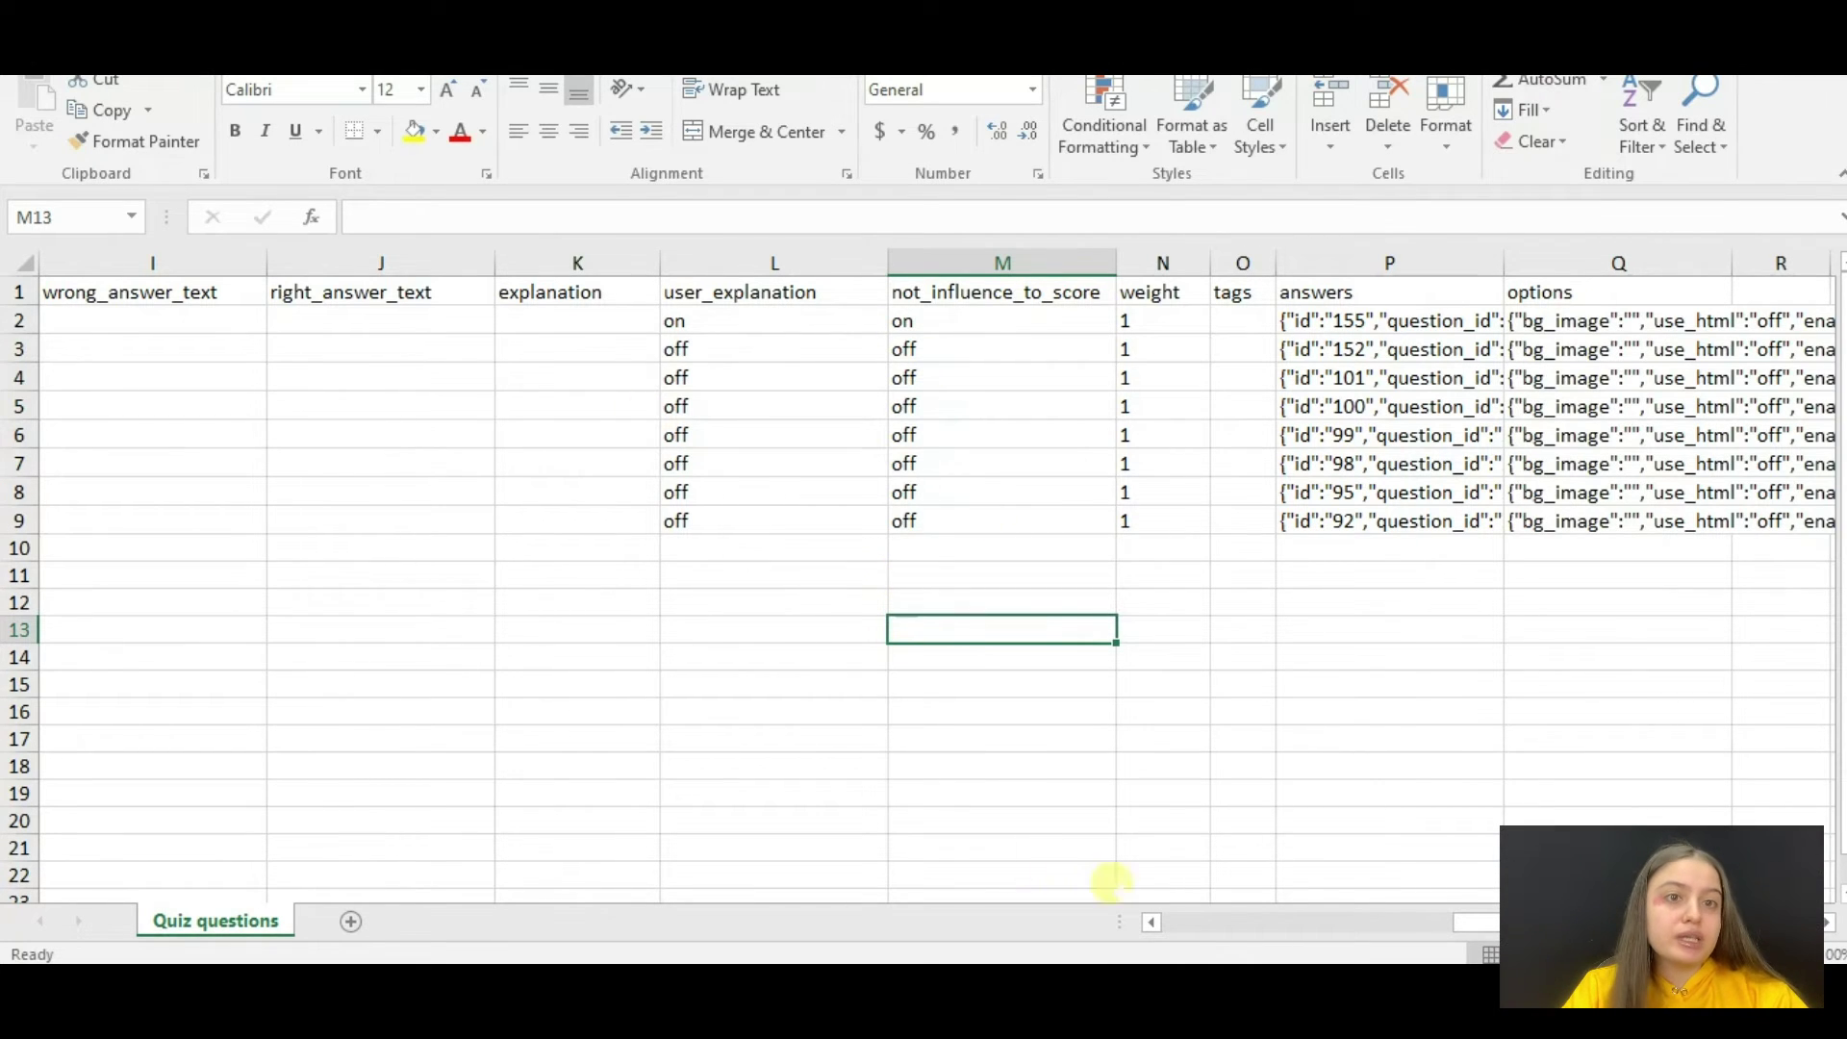
# Step: Save the edited quiz questions workbook and close it
pyautogui.moveTo(1524, 922); pyautogui.dragTo(1351, 922)
pyautogui.hotkey('ctrl', 'w')
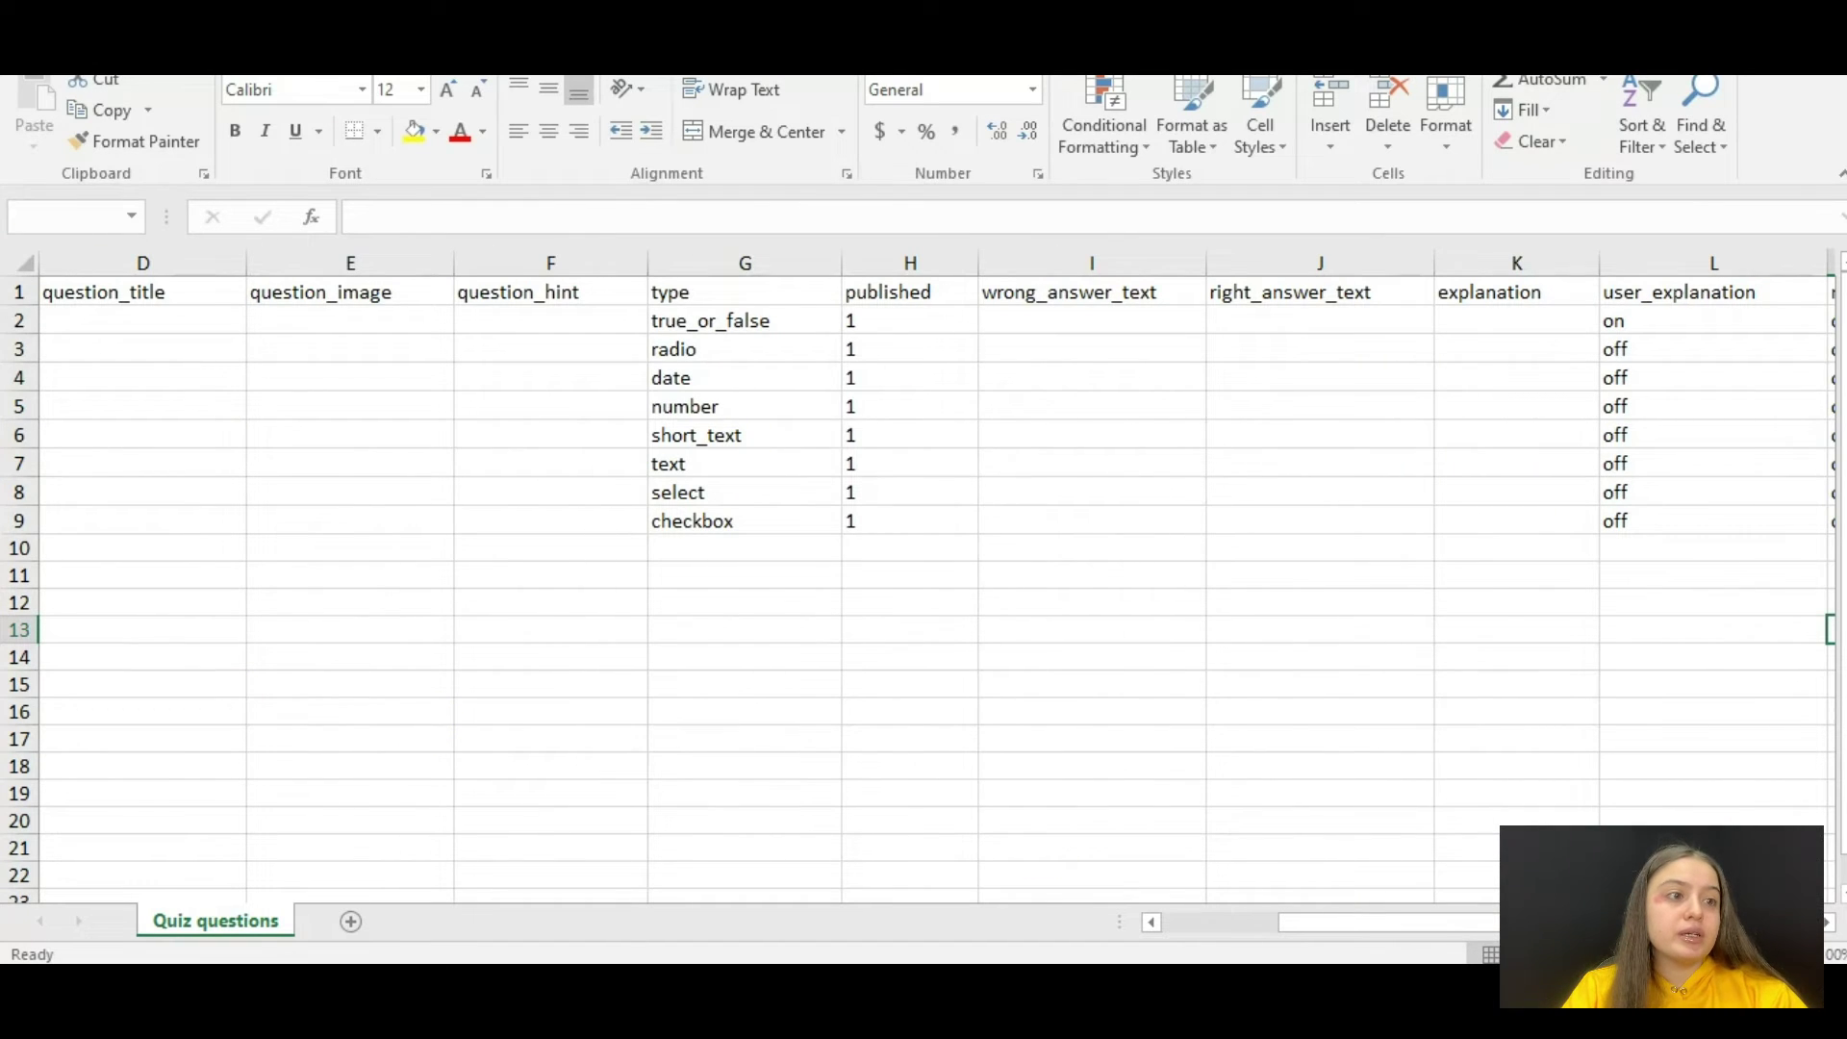
pyautogui.click(777, 519)
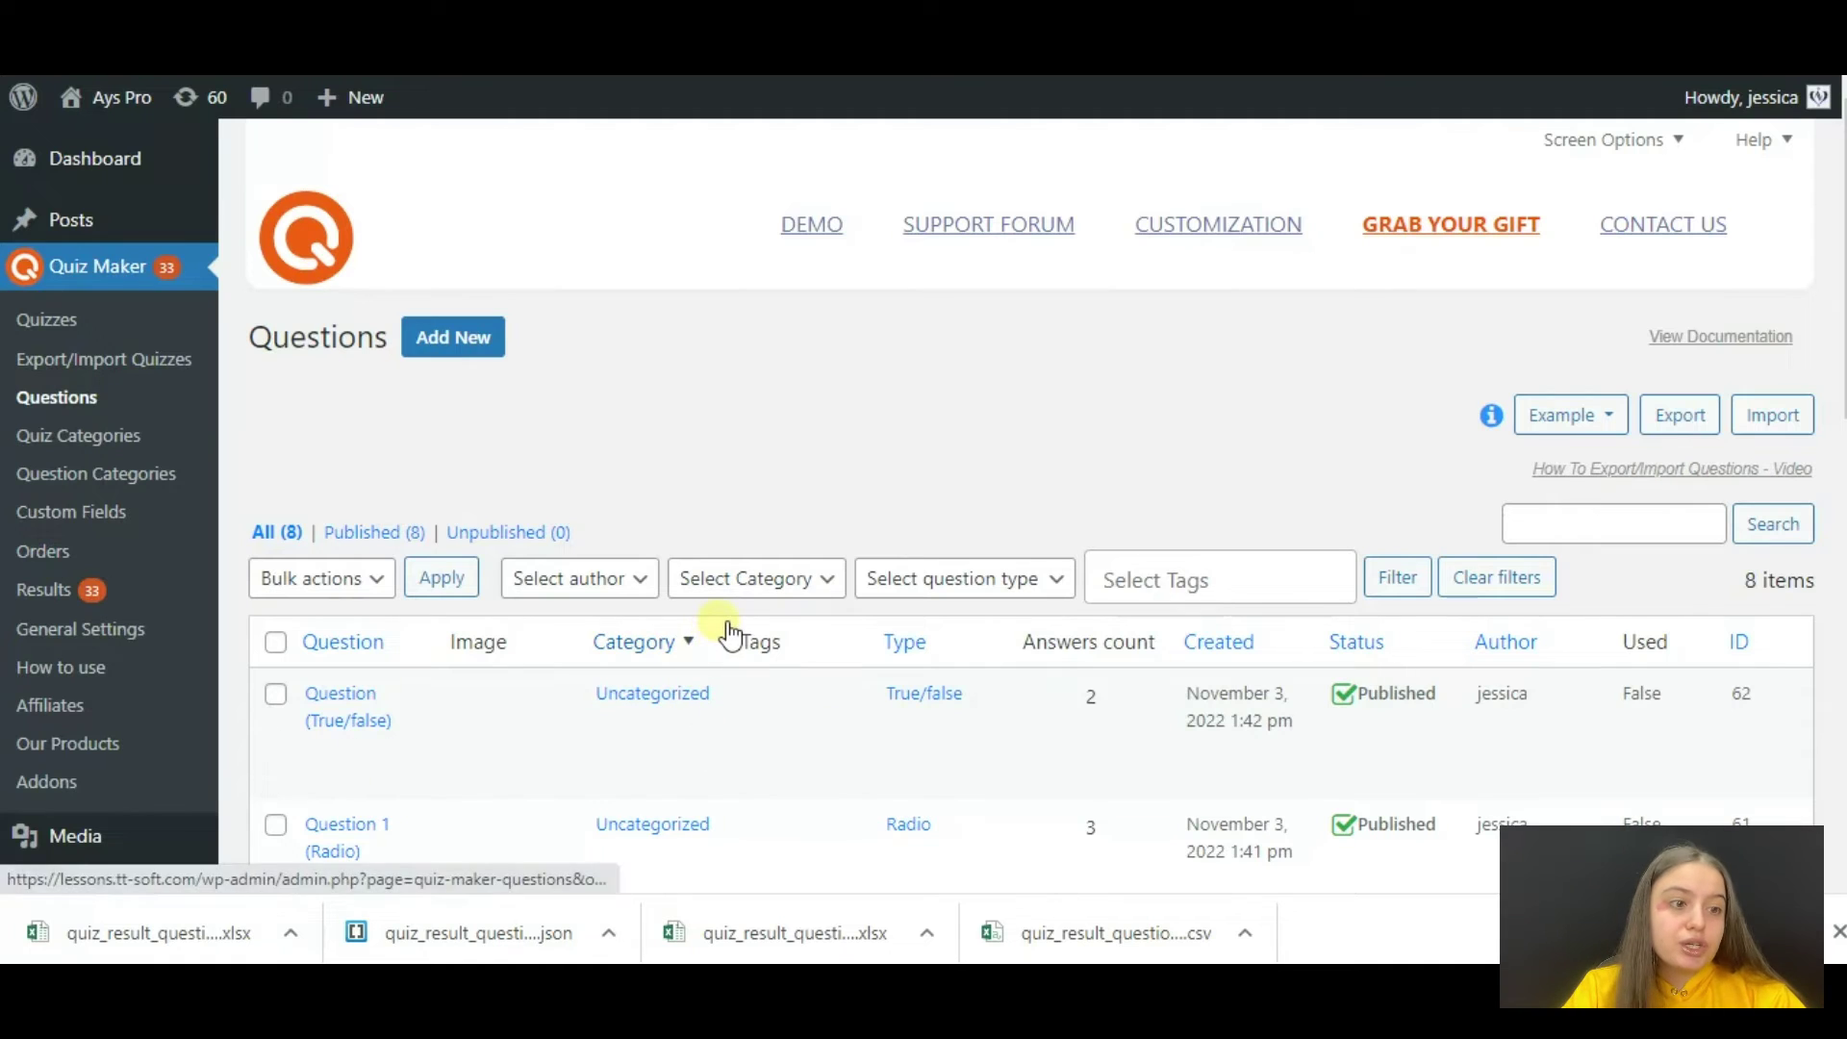
# Step: Reveal the Import upload panel on the Questions page and scroll down to it
pyautogui.click(1772, 415)
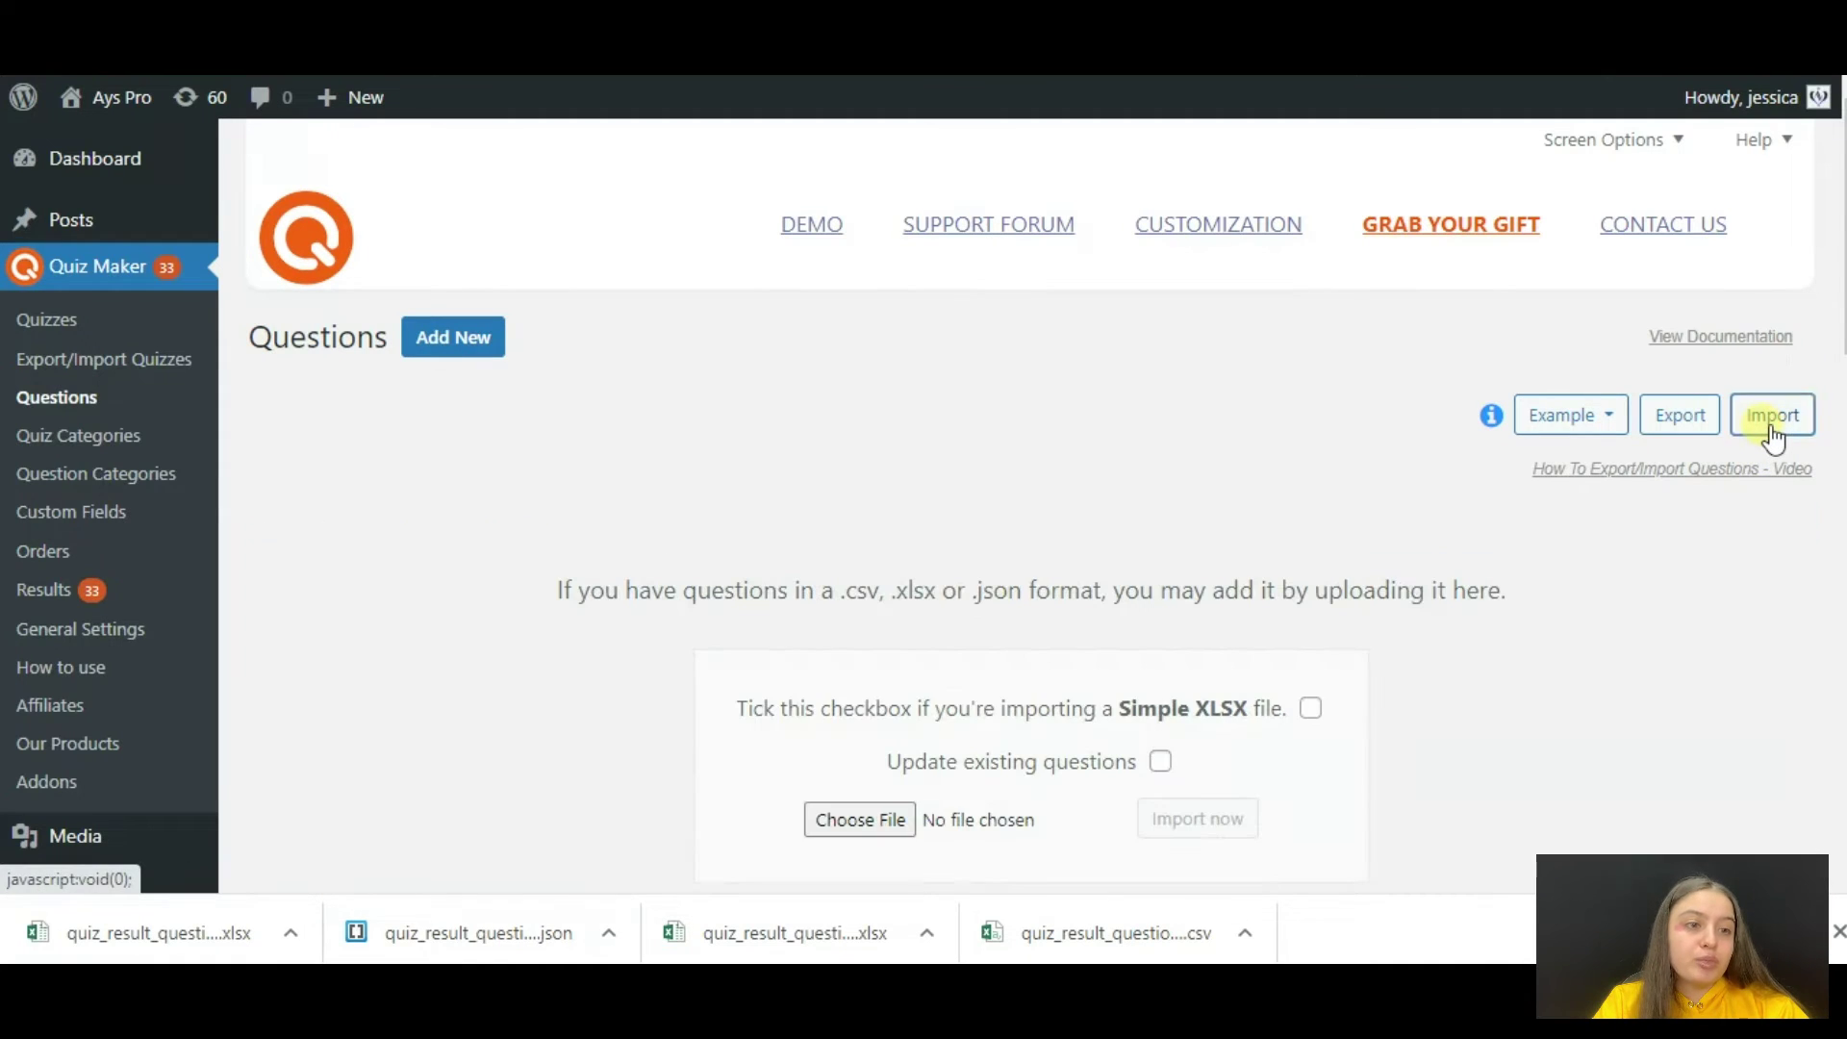
pyautogui.scroll(-1, 869, 502)
pyautogui.scroll(-1, 868, 502)
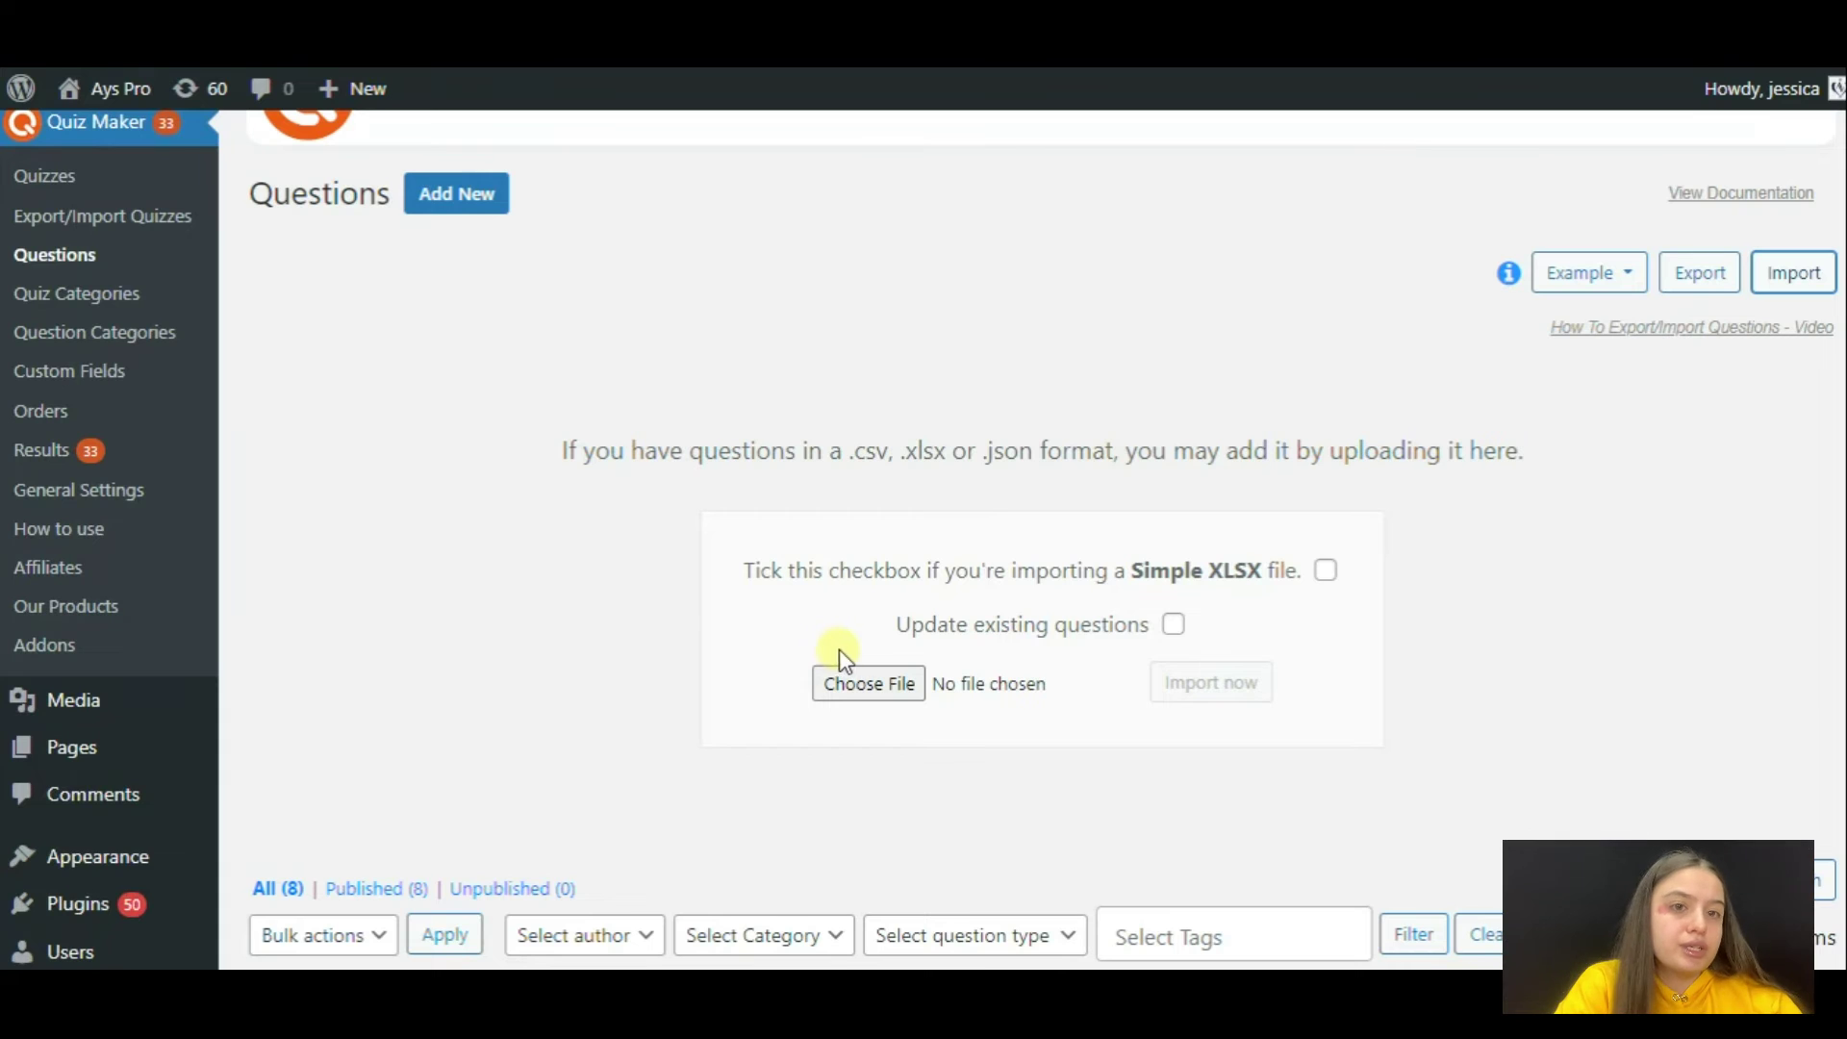
# Step: Import quiz_result_questions_export (2) from Downloads with Update existing questions ticked, then reopen the import panel
pyautogui.click(1175, 625)
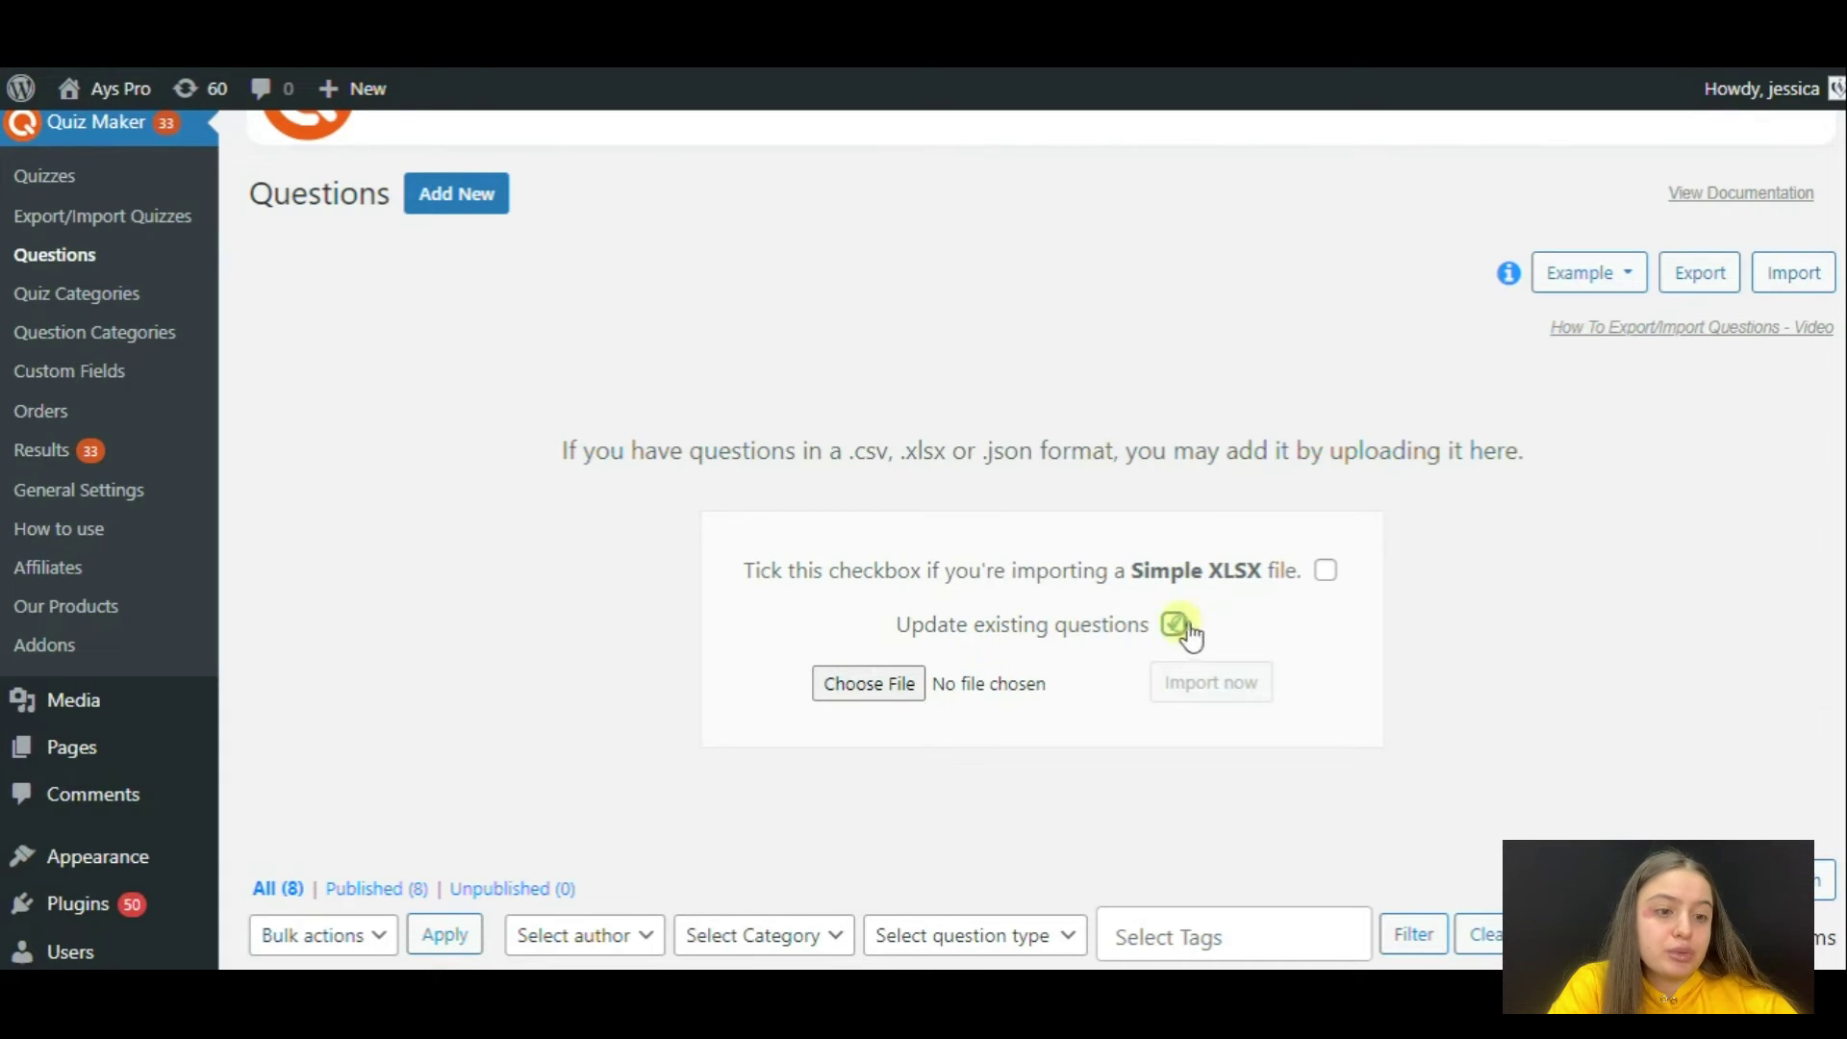
pyautogui.click(904, 685)
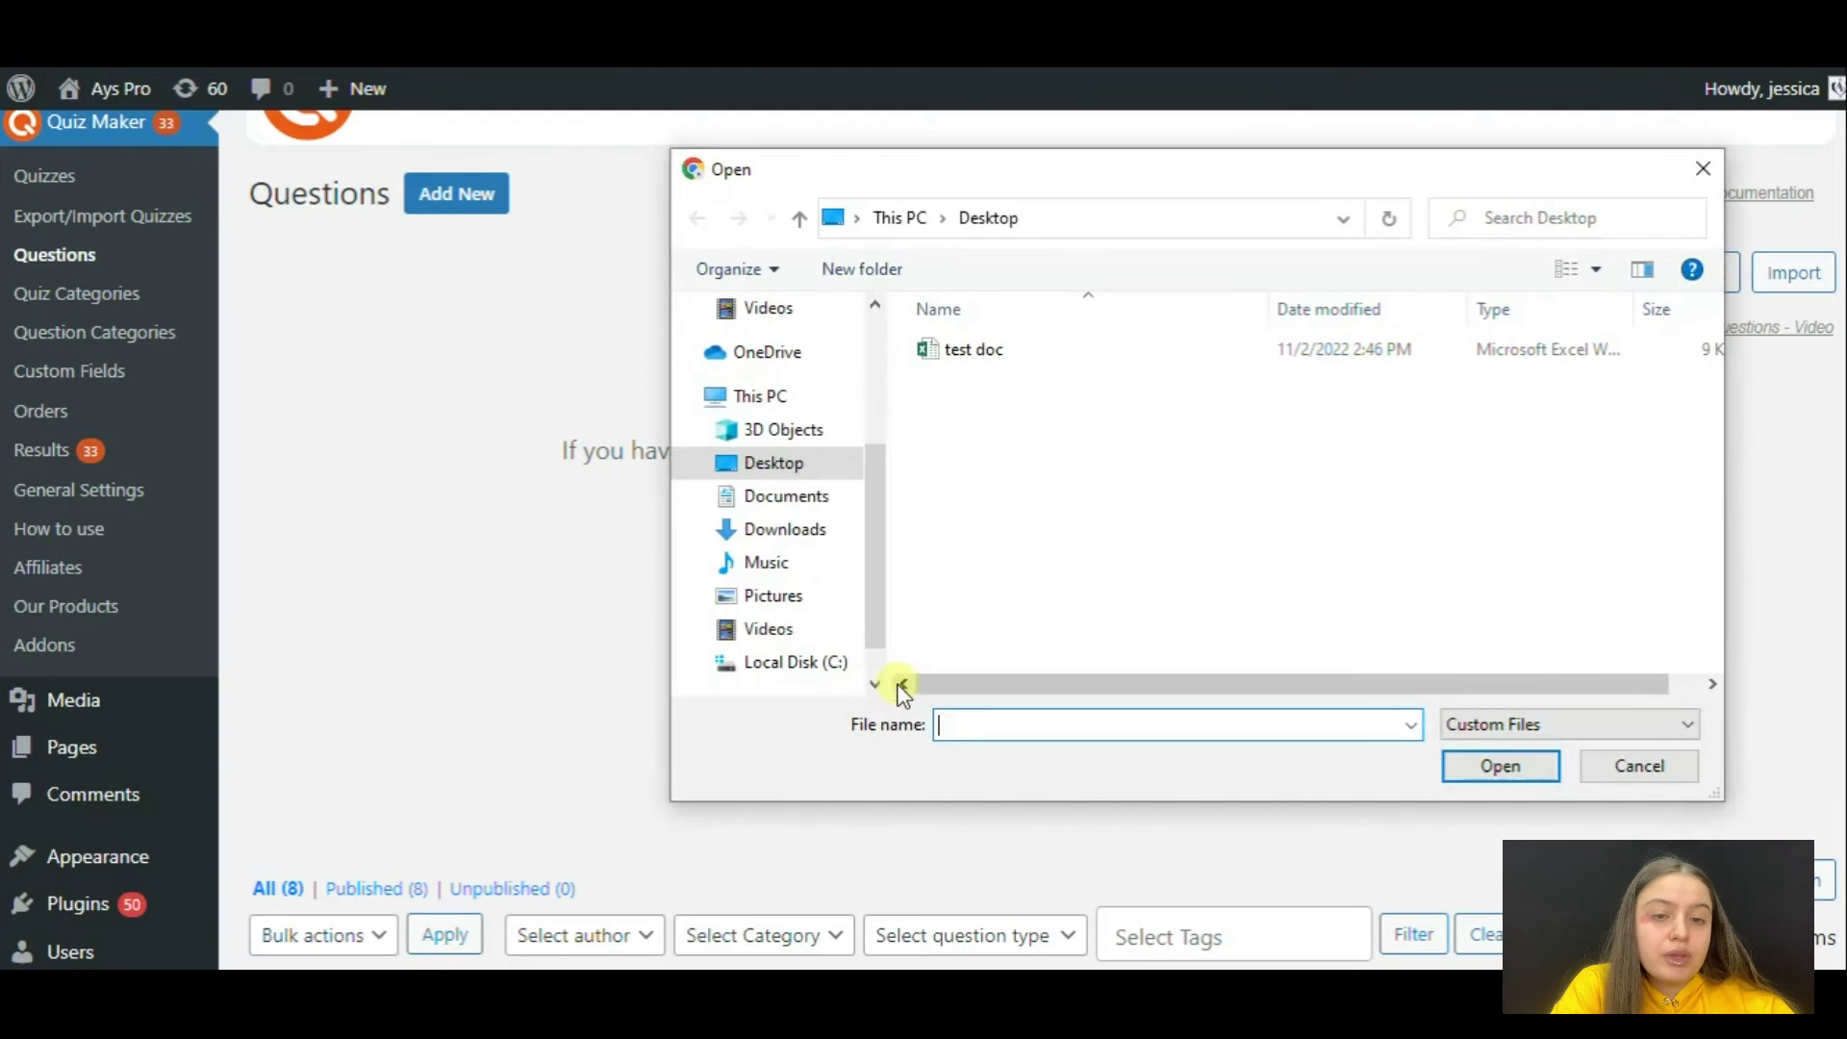
pyautogui.click(769, 528)
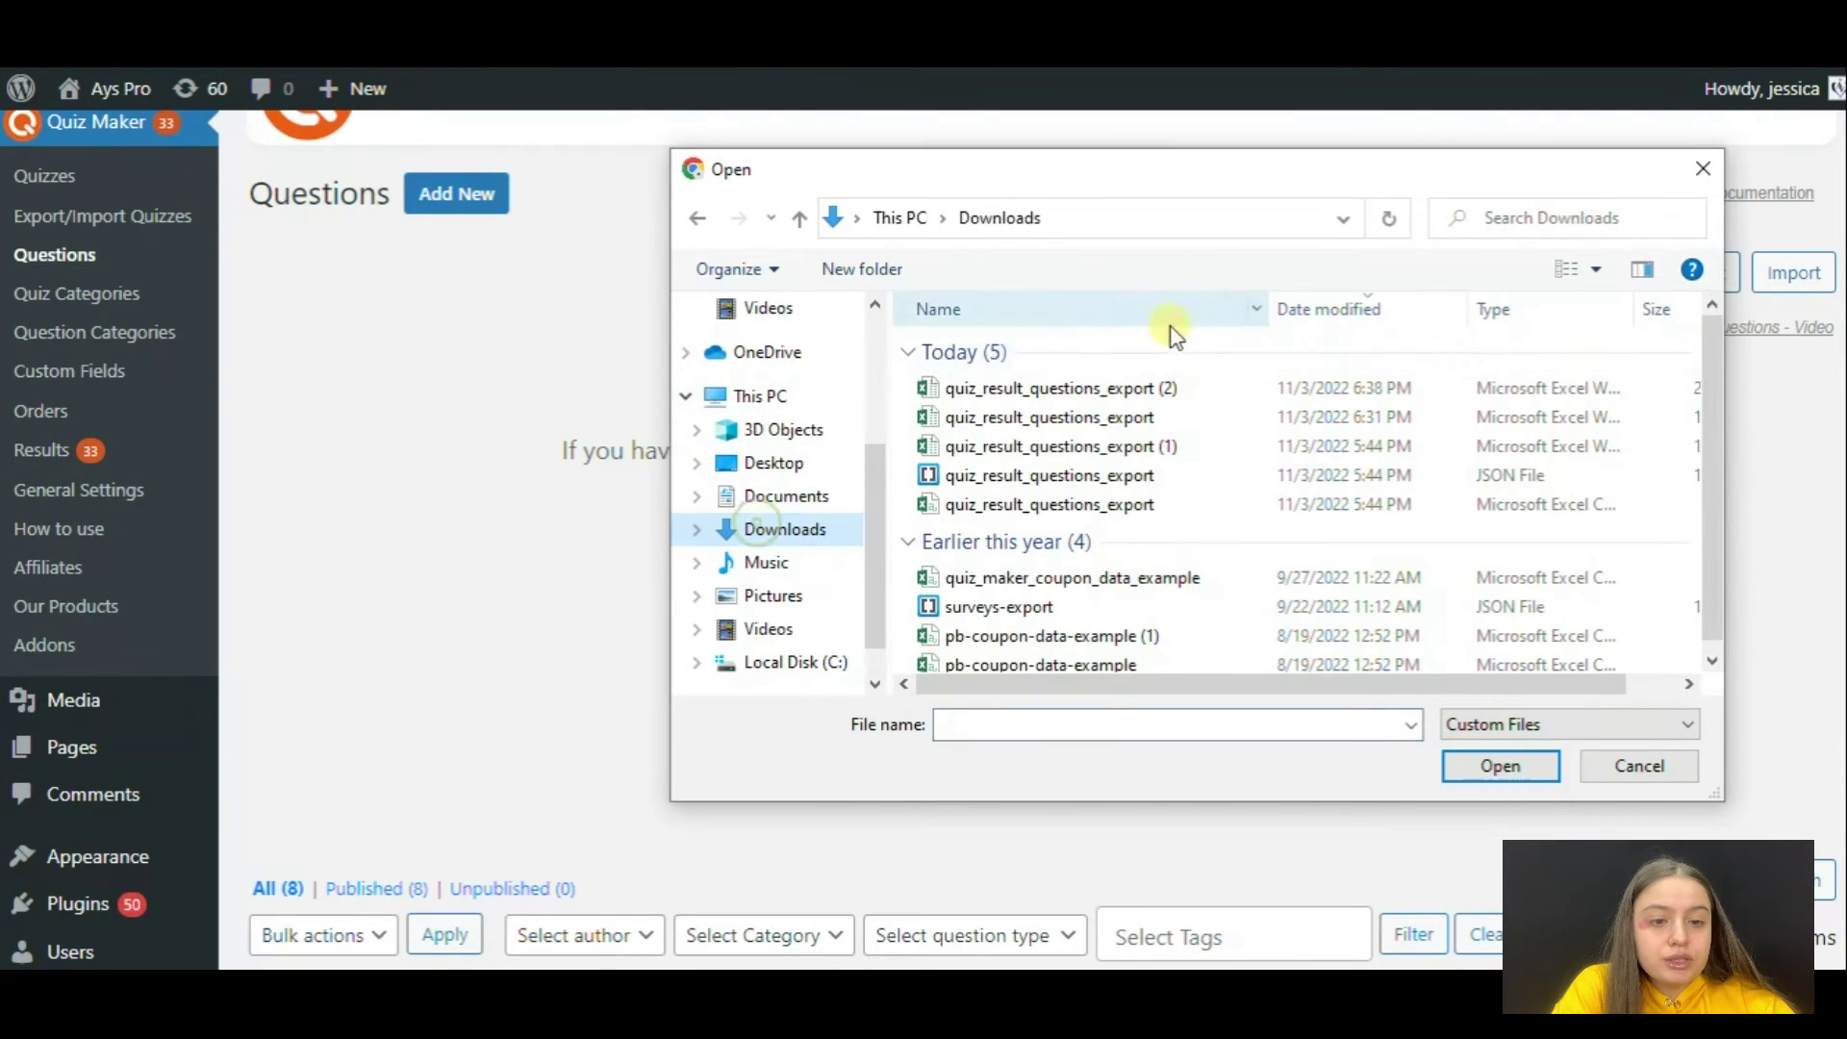
pyautogui.click(957, 386)
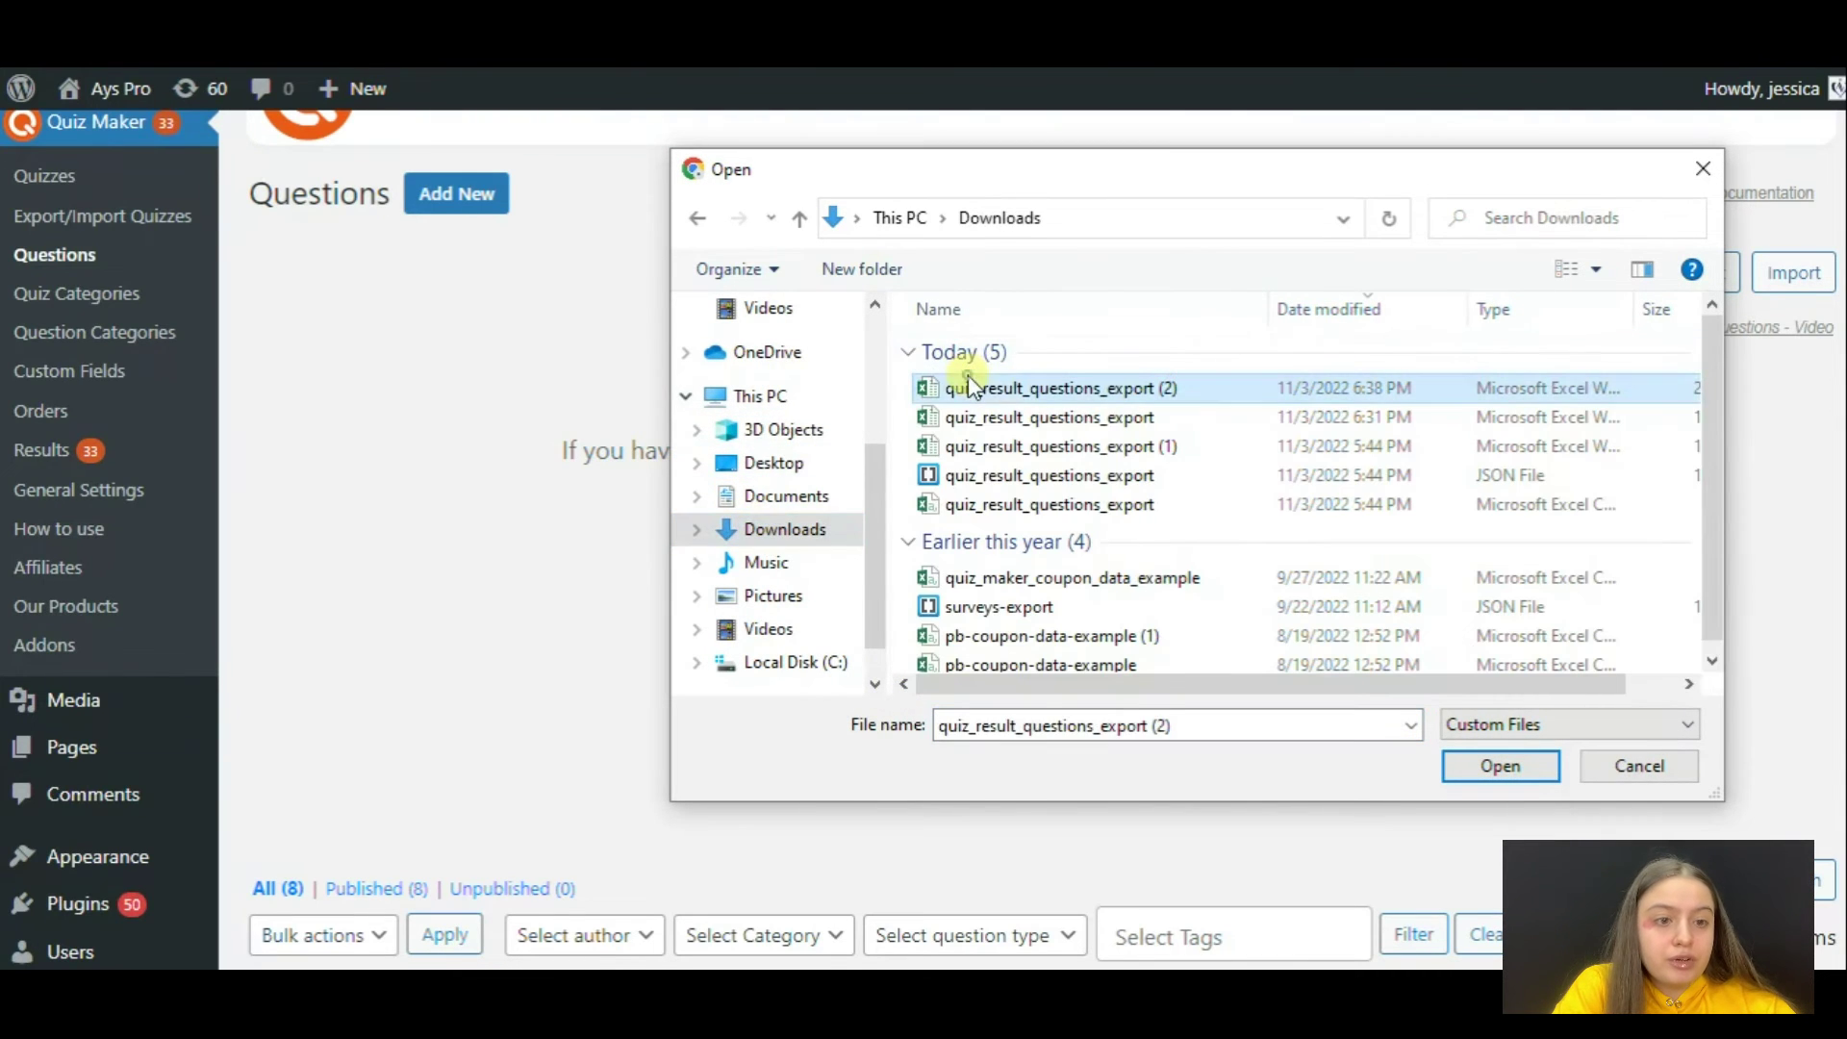
pyautogui.click(1516, 769)
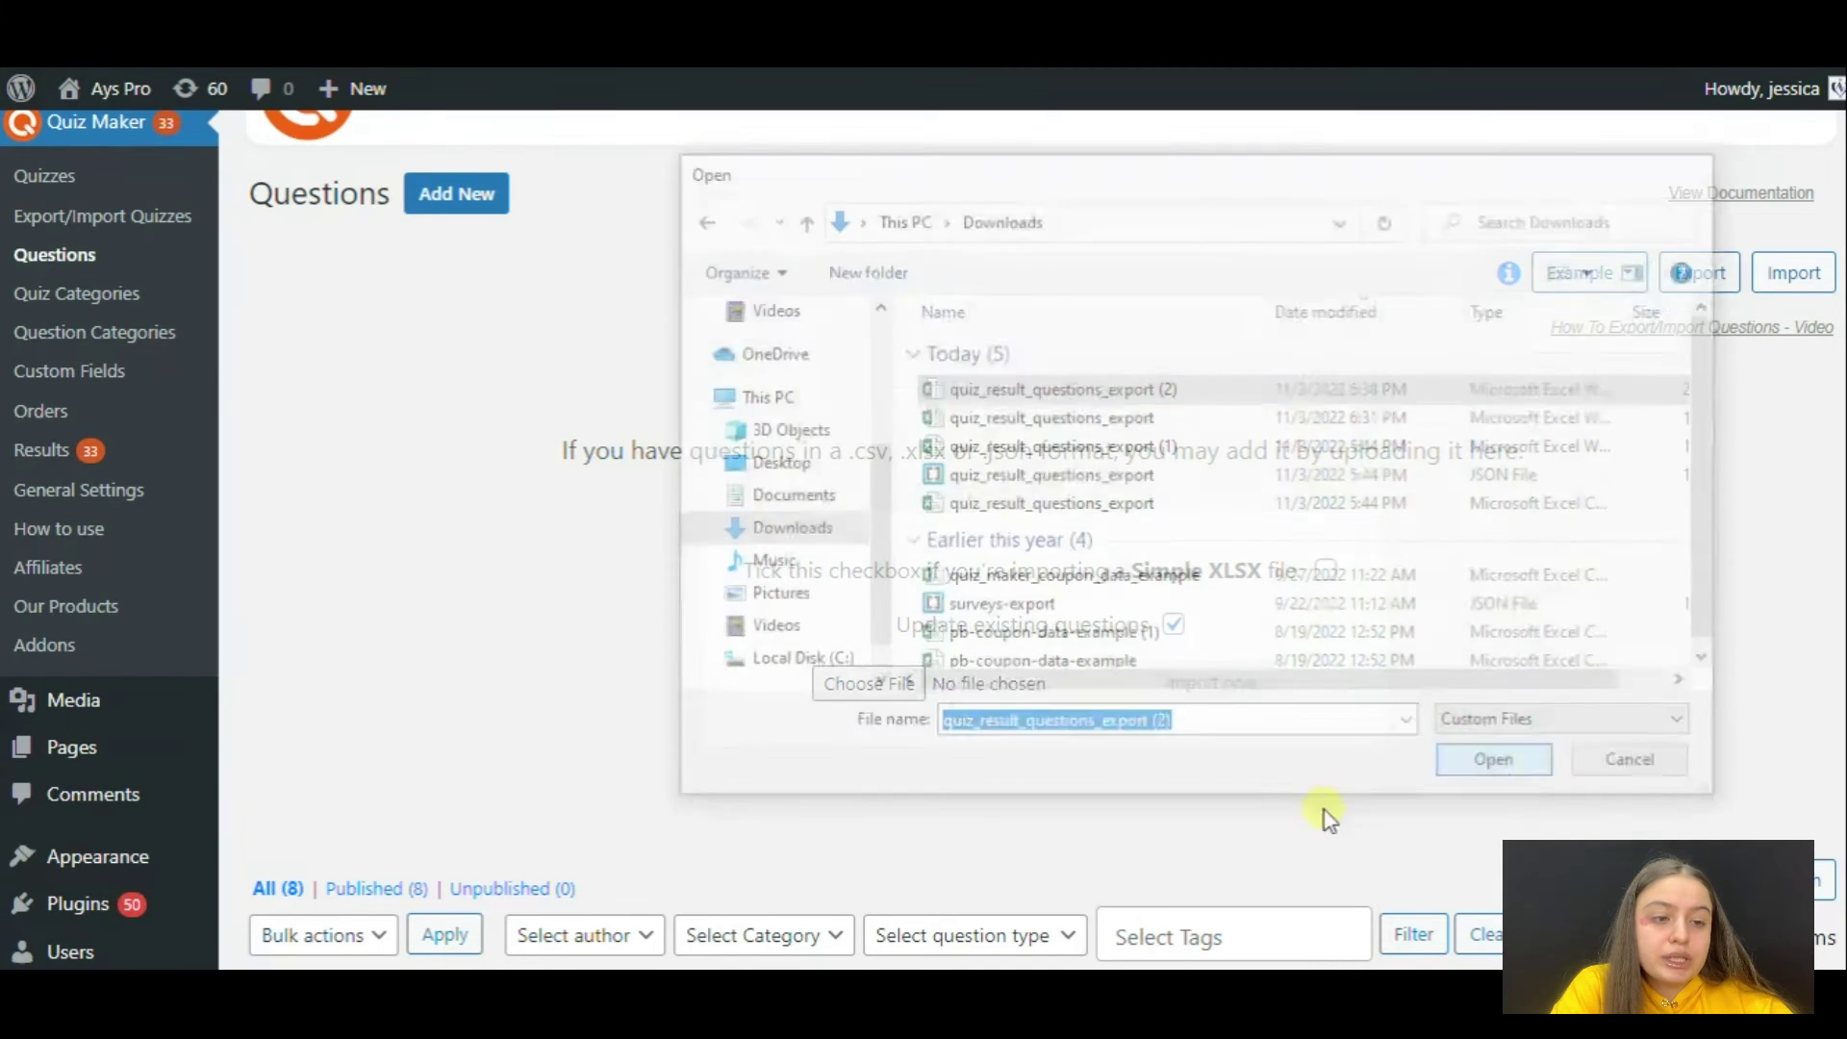
pyautogui.scroll(-1, 1202, 750)
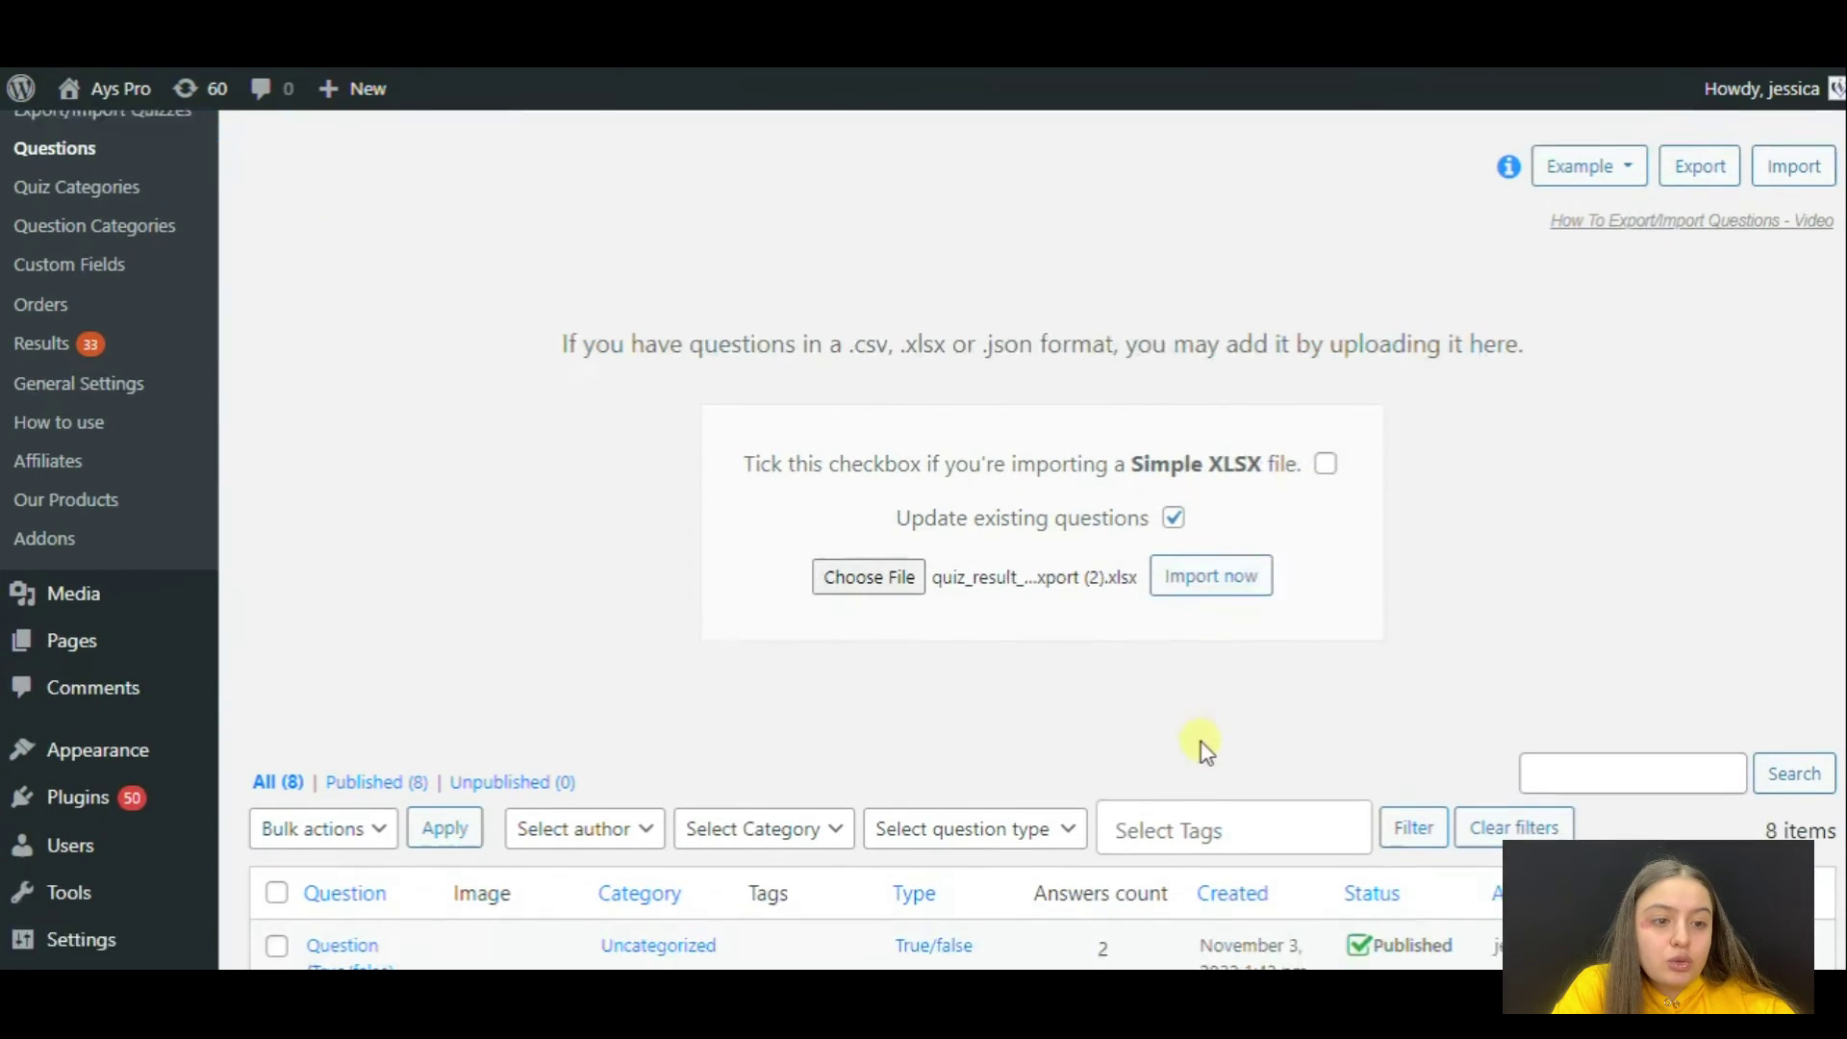
pyautogui.click(1202, 555)
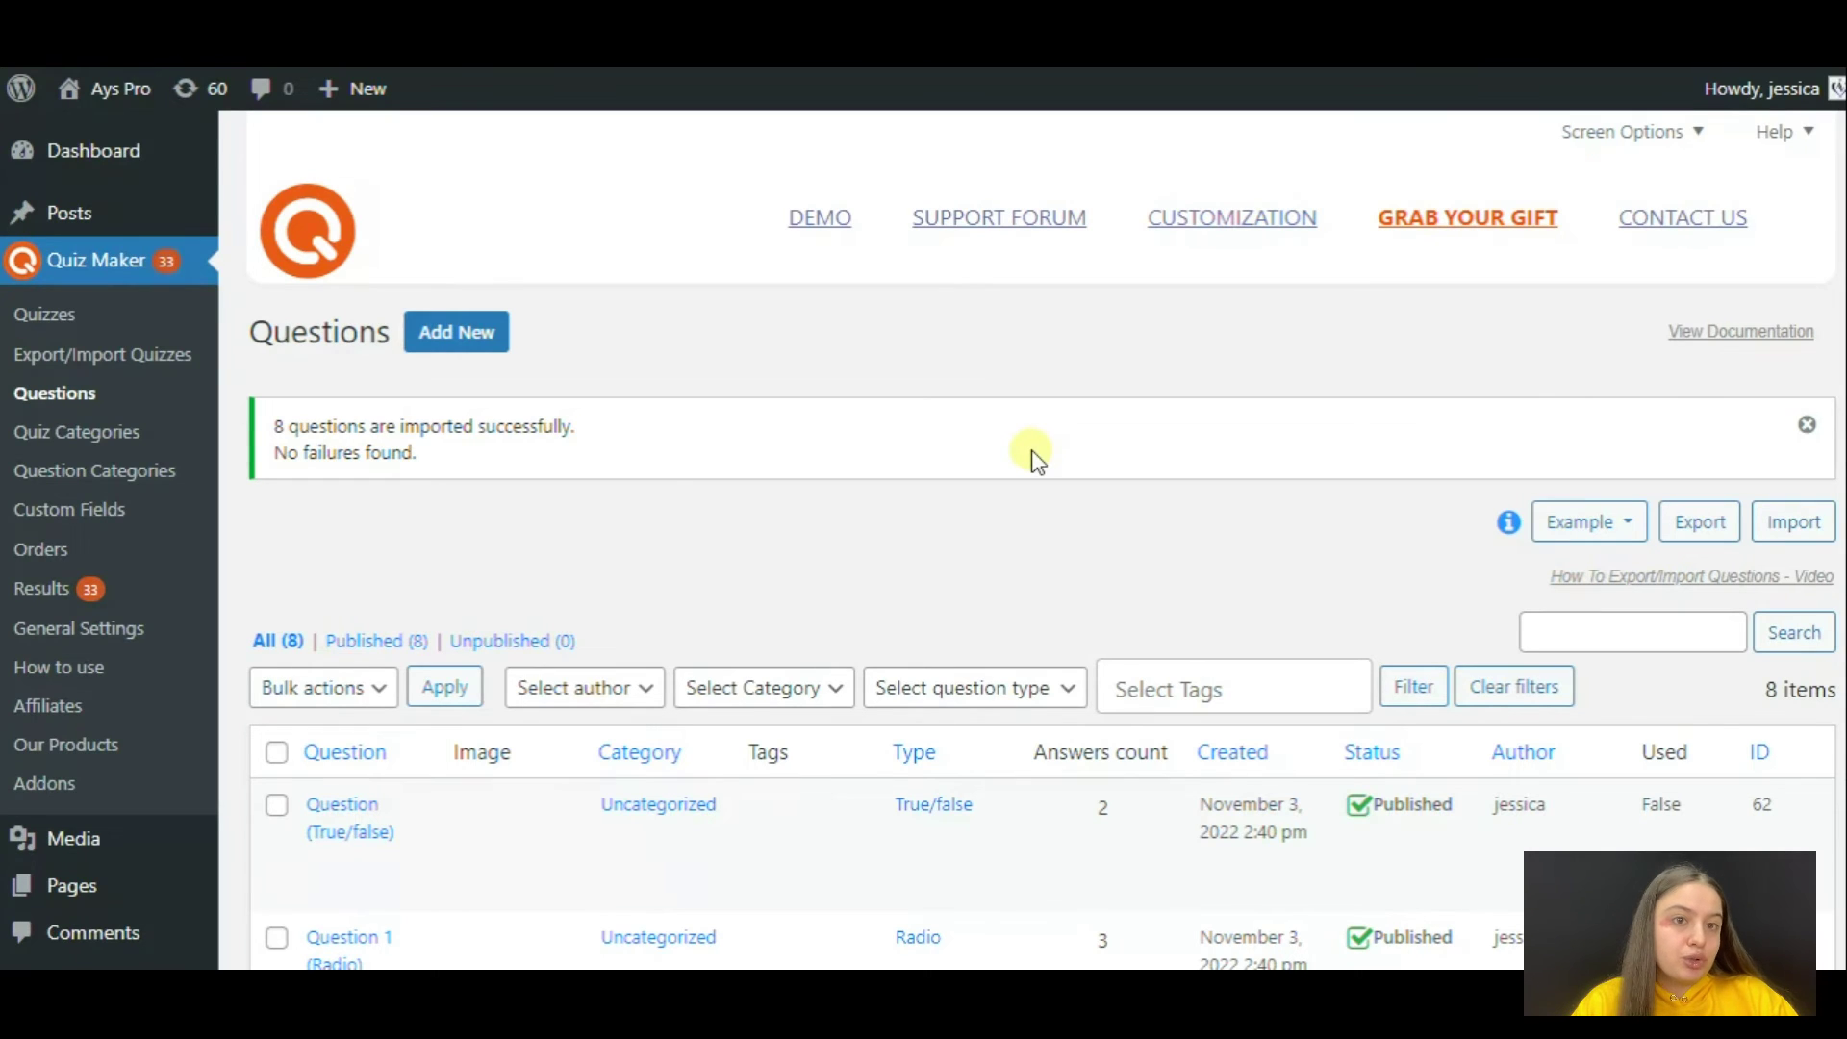
pyautogui.moveTo(1512, 528)
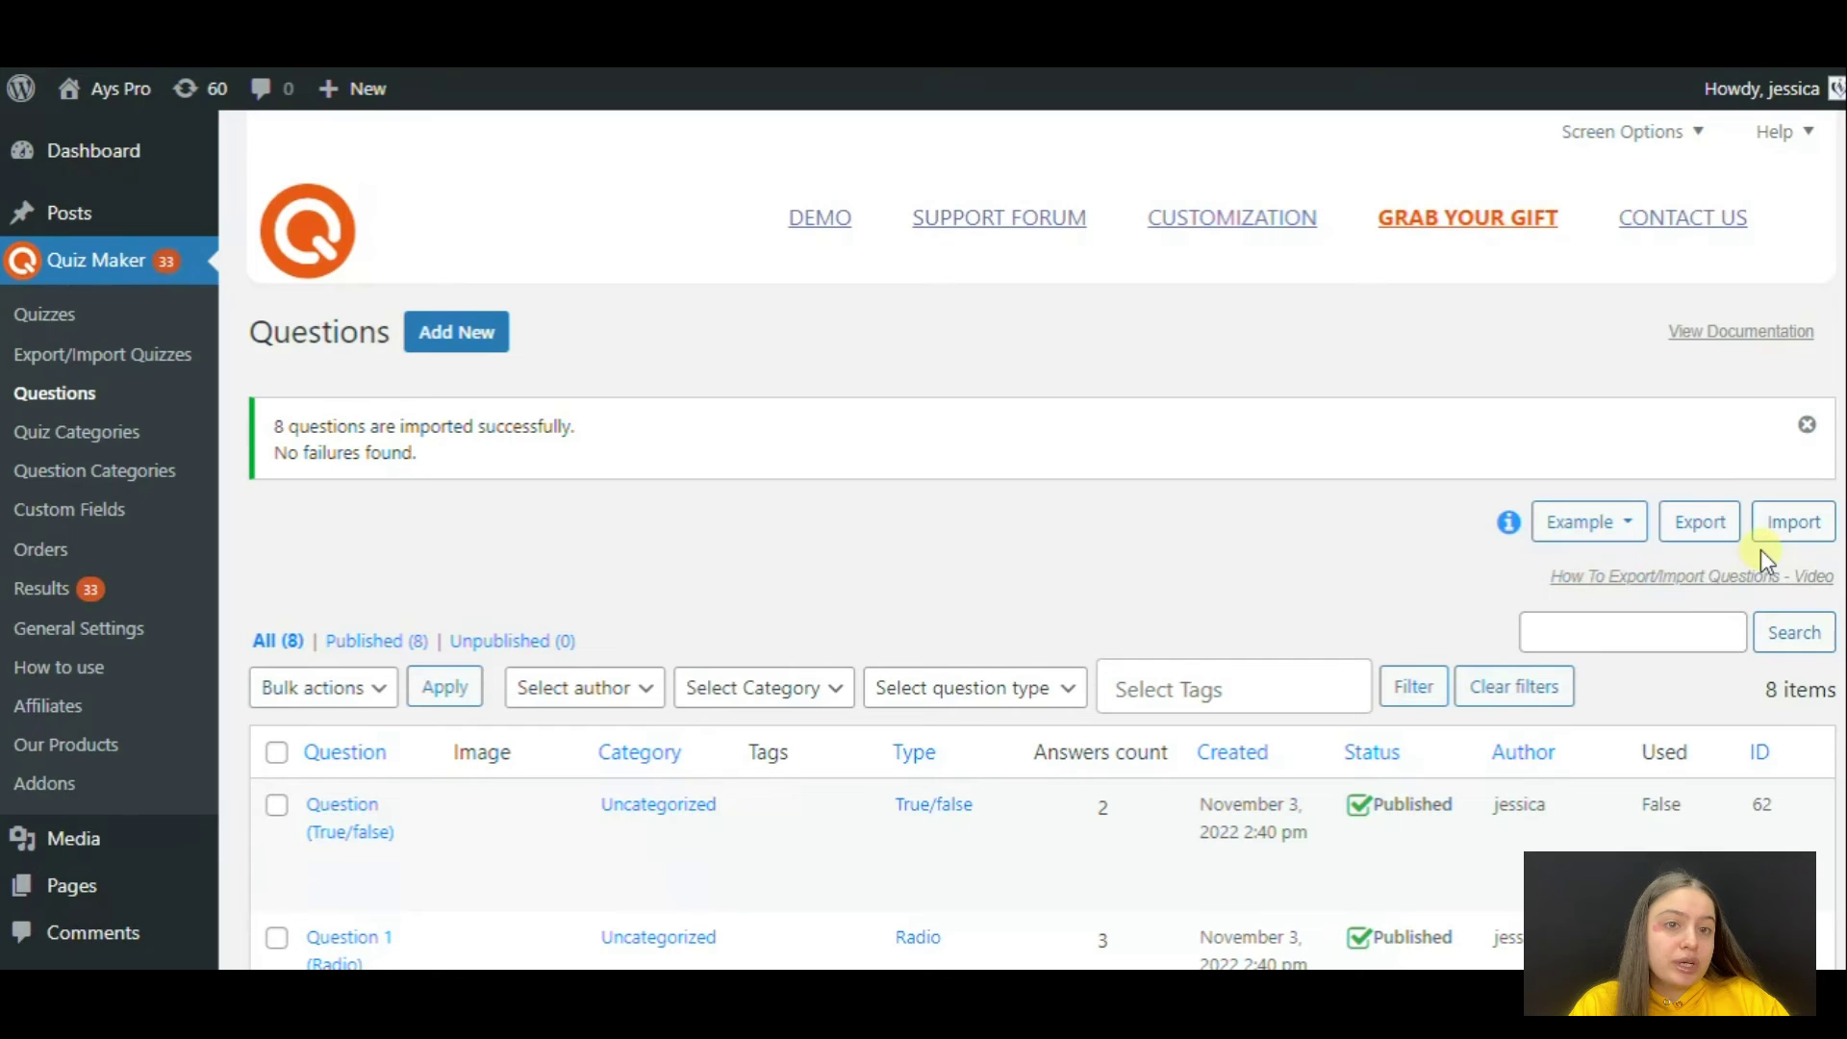
pyautogui.click(1793, 524)
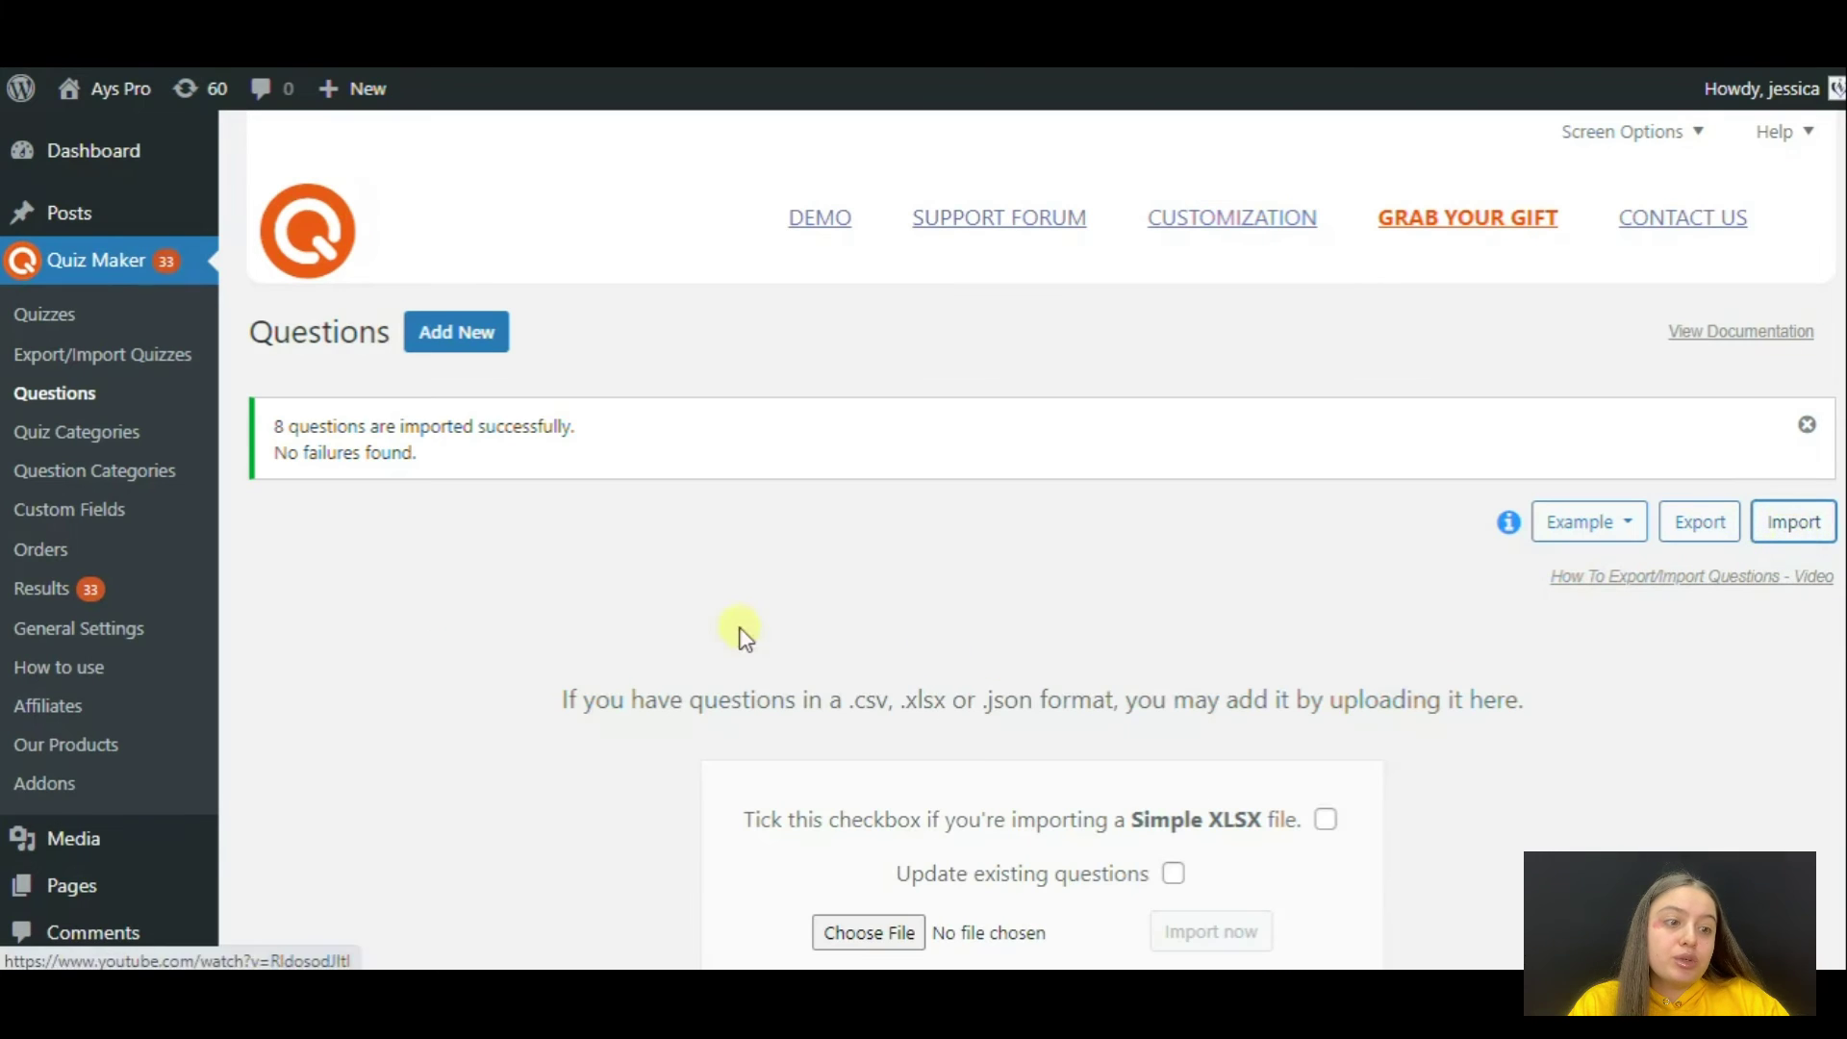
# Step: Tick the Simple XLSX file option in the import form
pyautogui.scroll(-3, 746, 633)
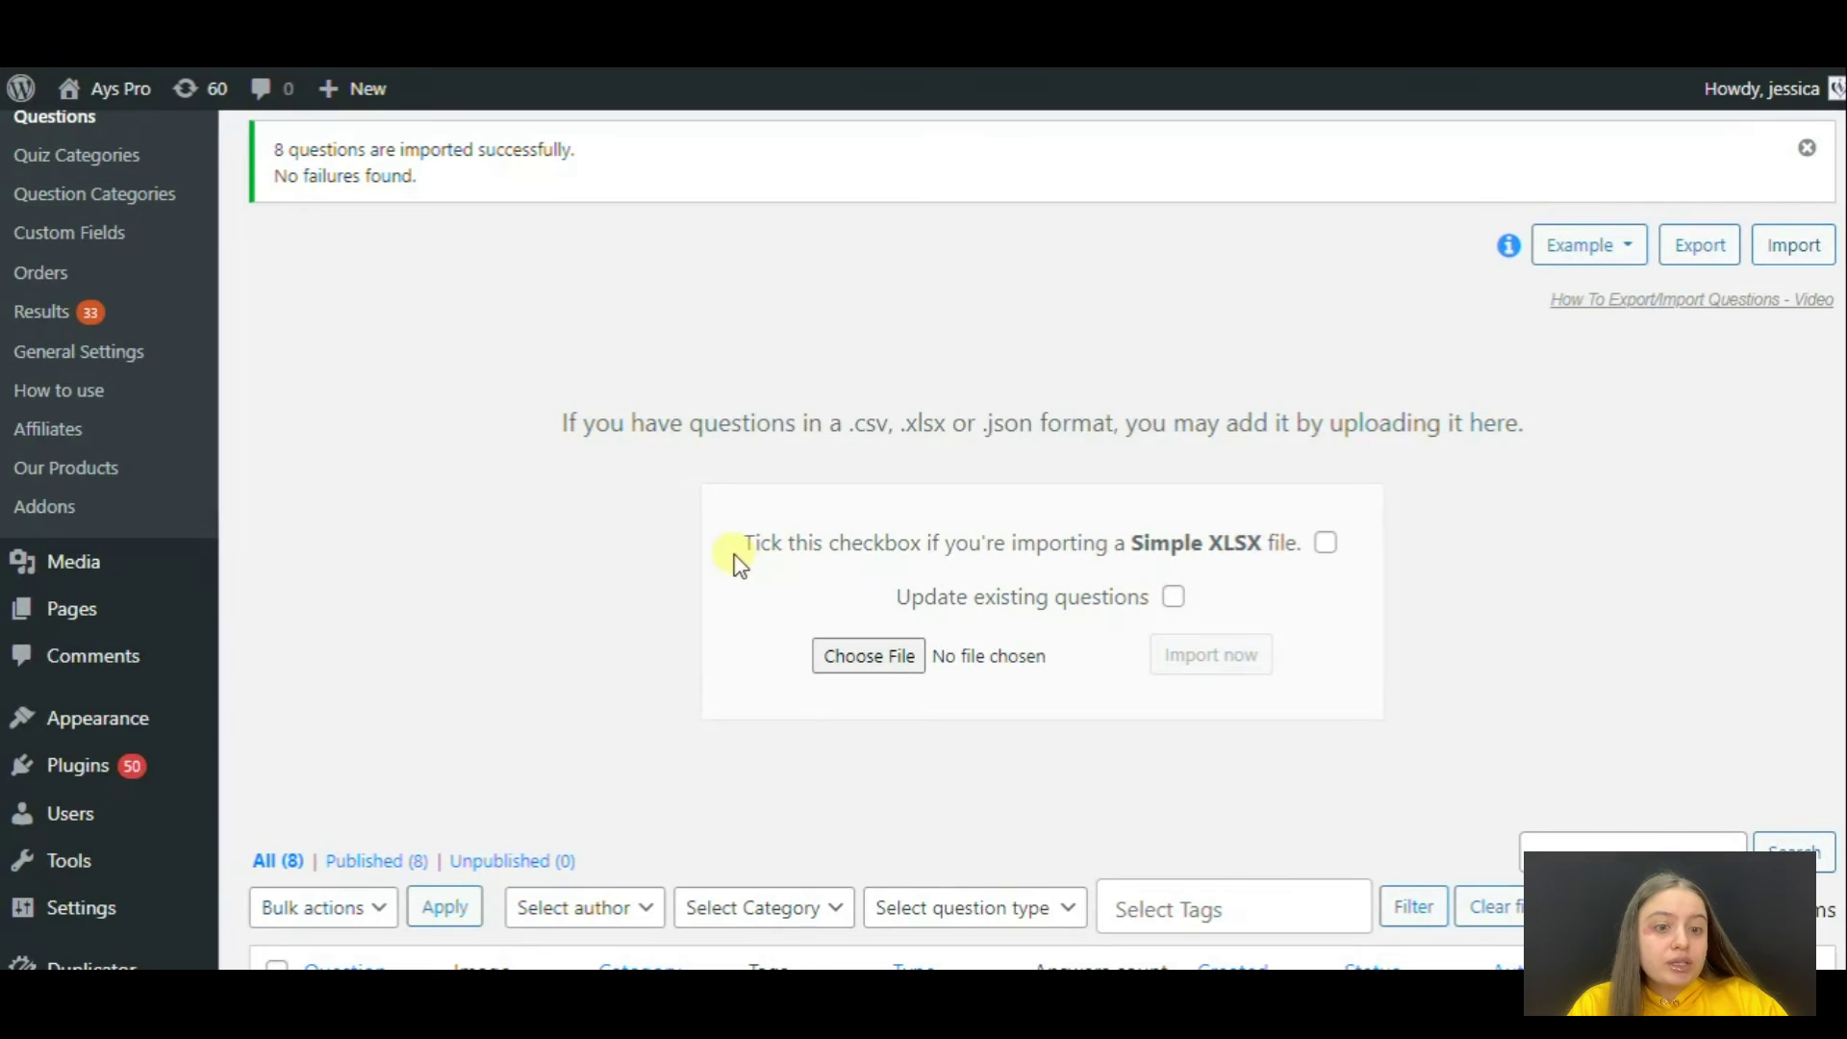
pyautogui.moveTo(736, 556); pyautogui.dragTo(1012, 562)
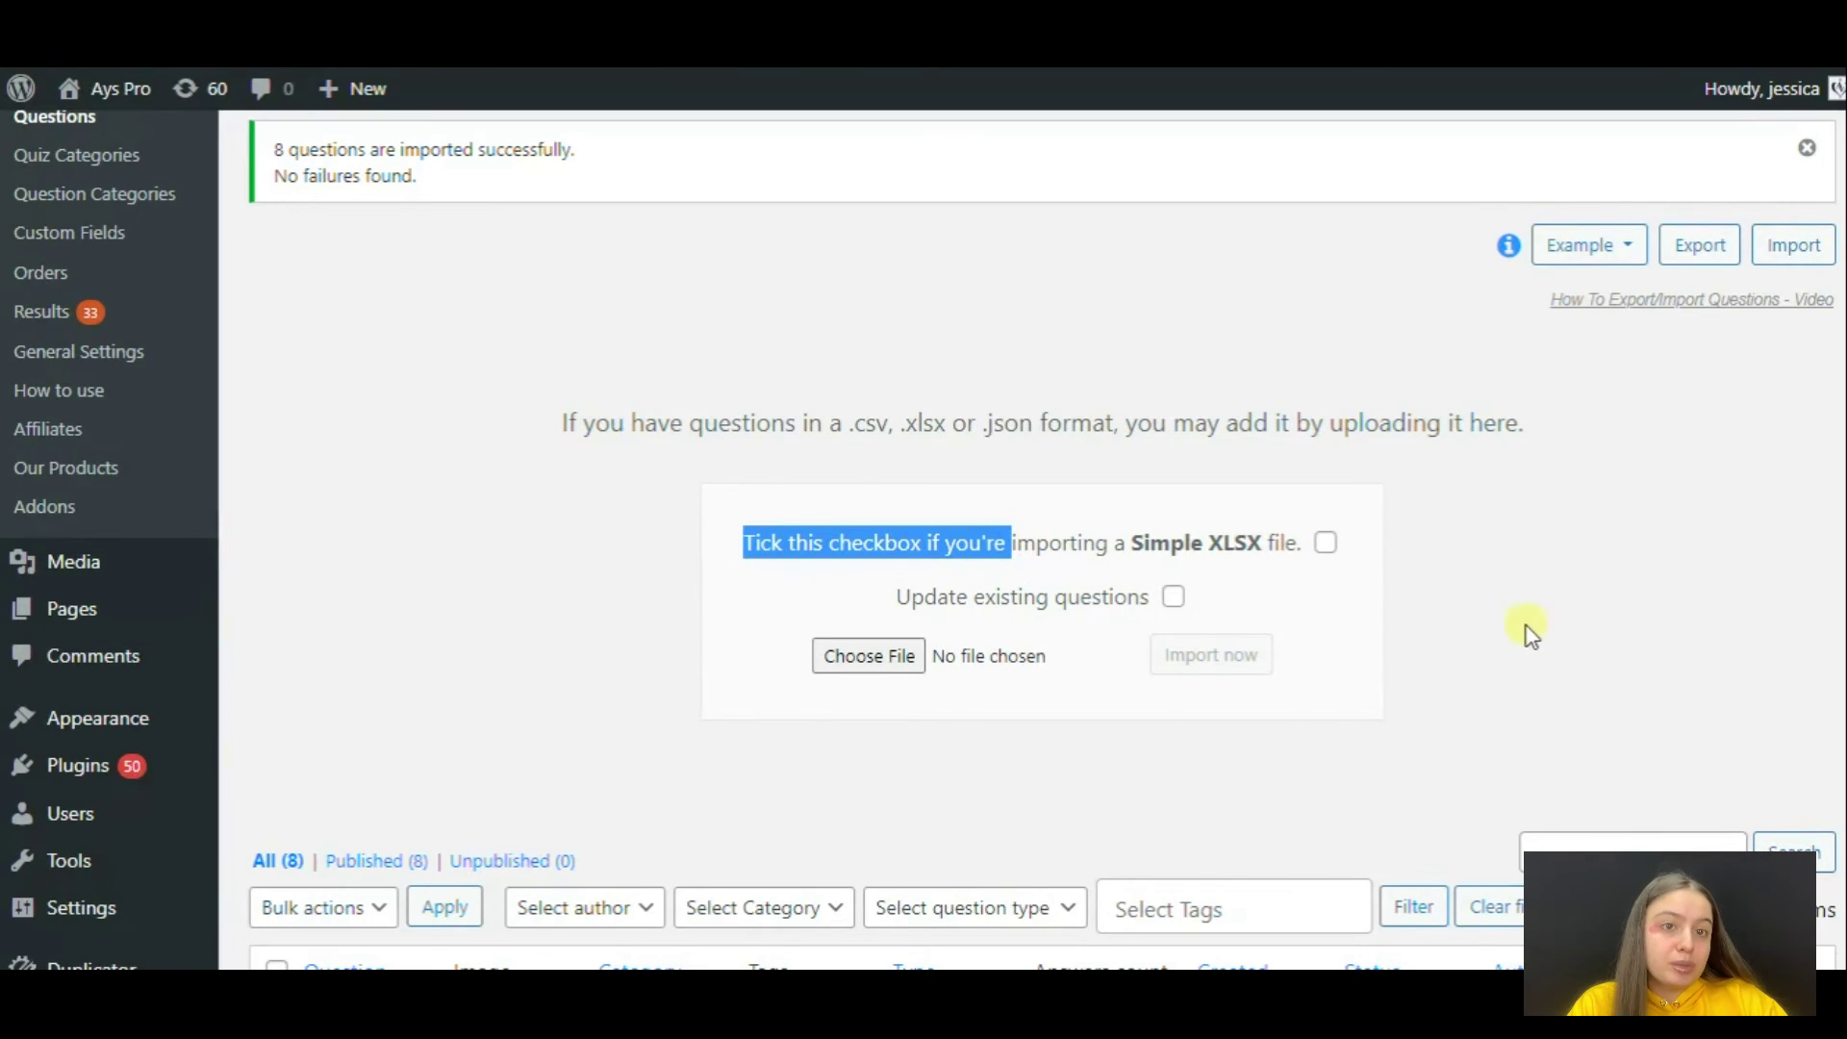
pyautogui.click(1325, 545)
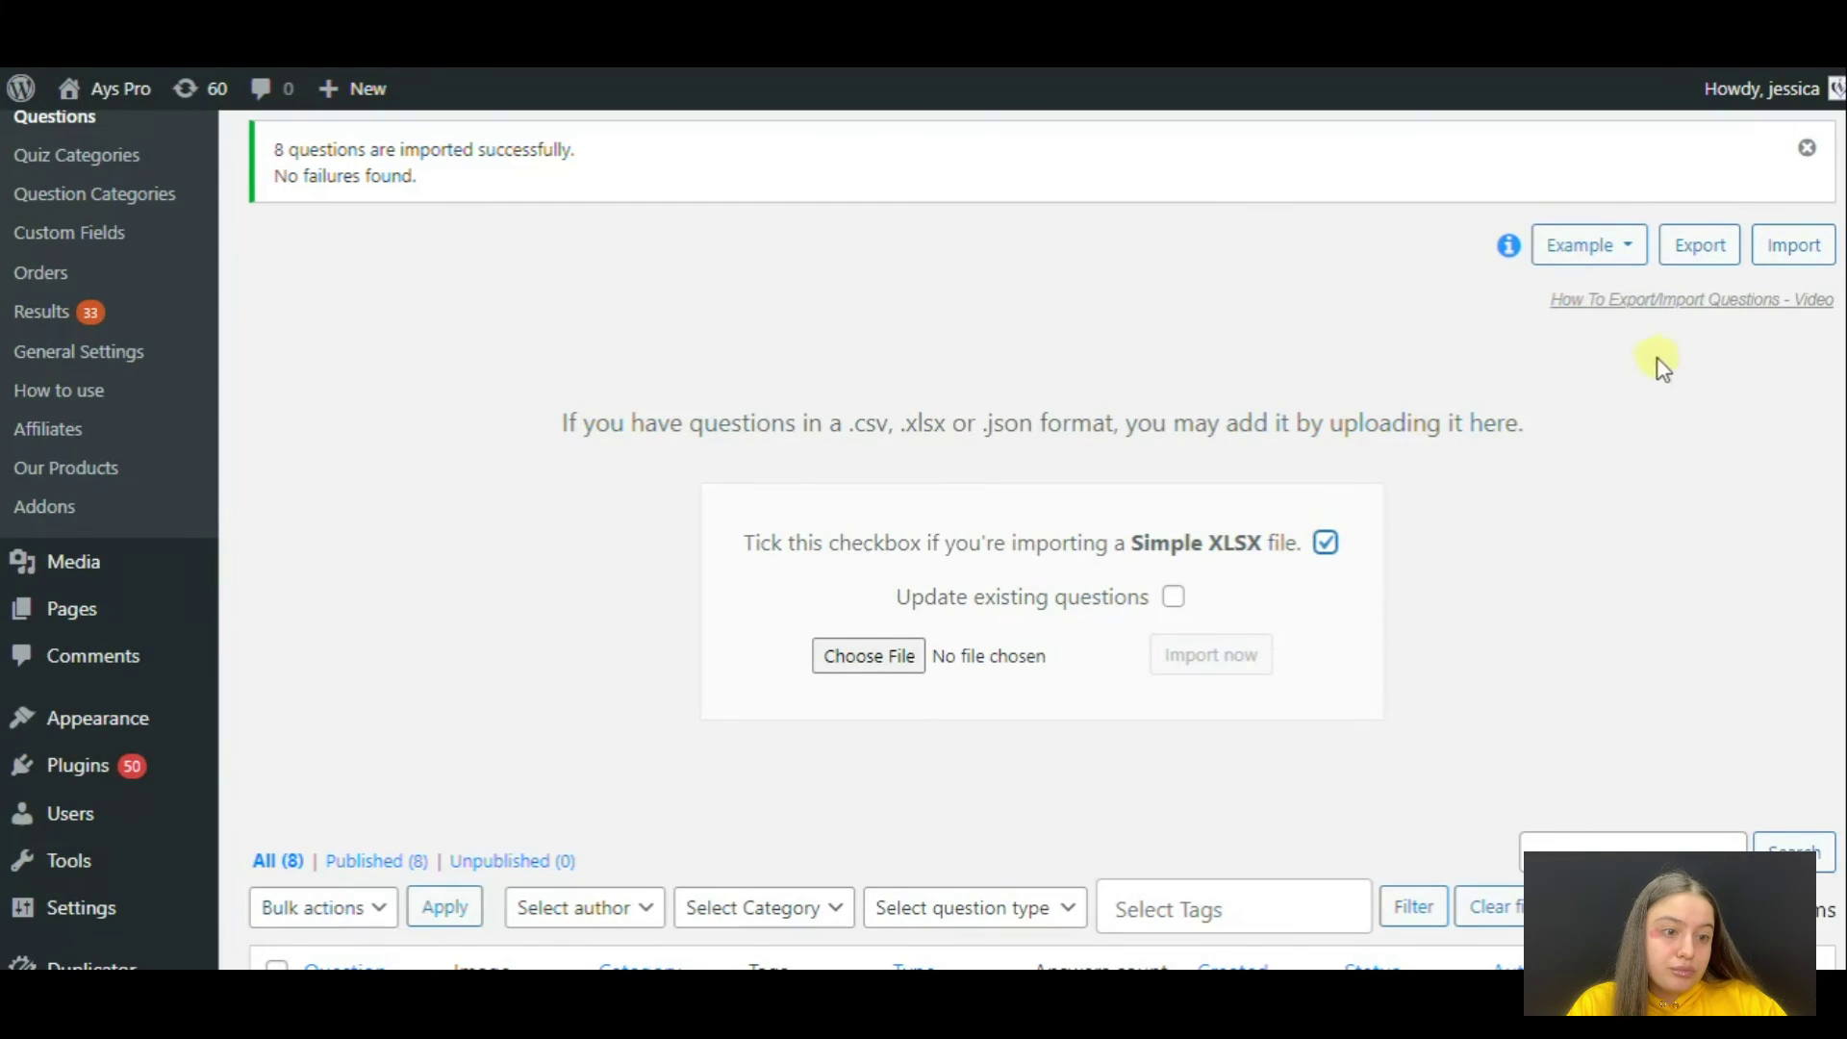